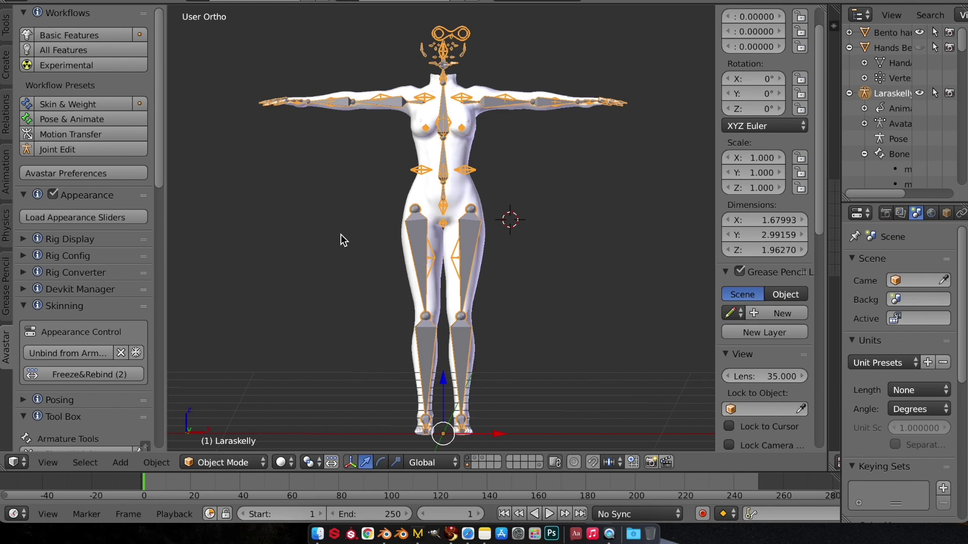
# In Pose Mode, rotate the left shoulder bone so the arm lowers by about 27 degrees.
pyautogui.click(245, 463)
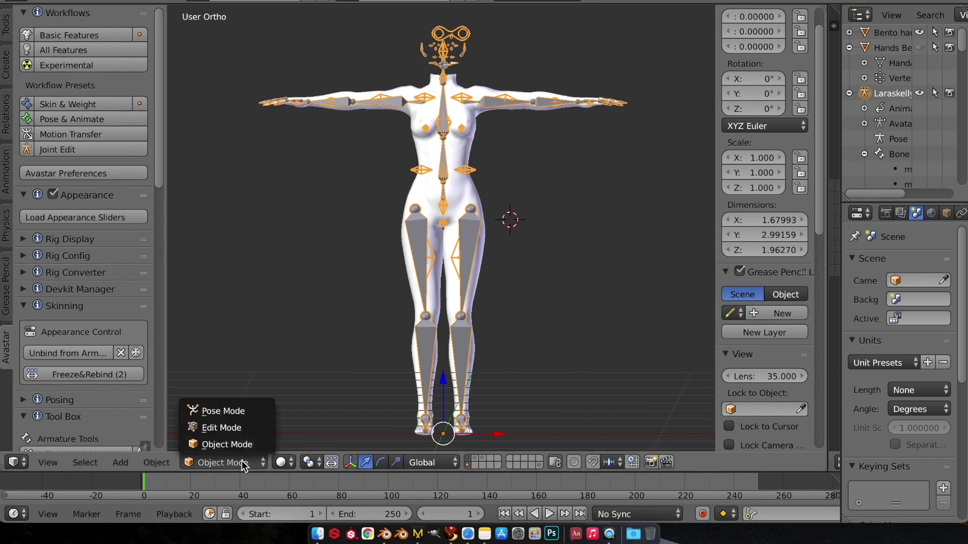
pyautogui.click(249, 406)
pyautogui.press('r')
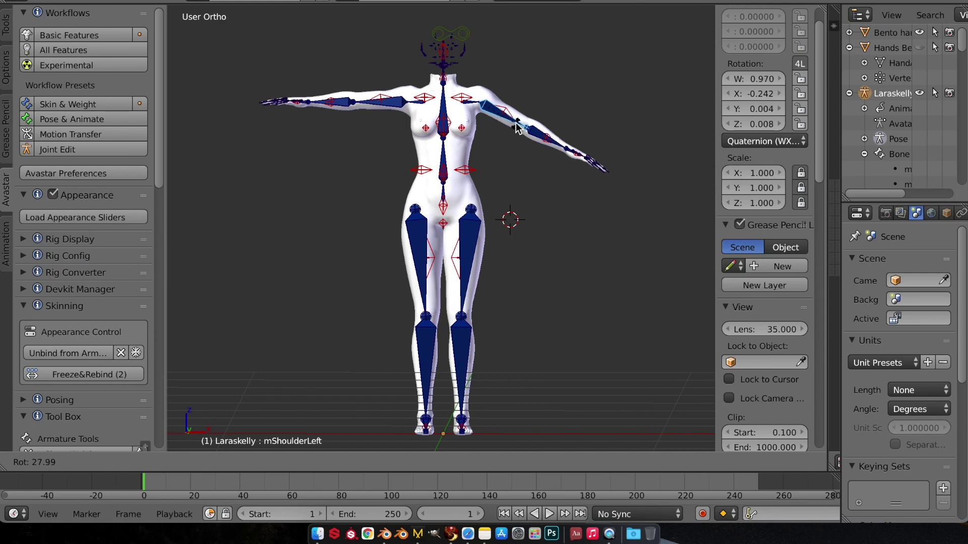
pyautogui.click(517, 132)
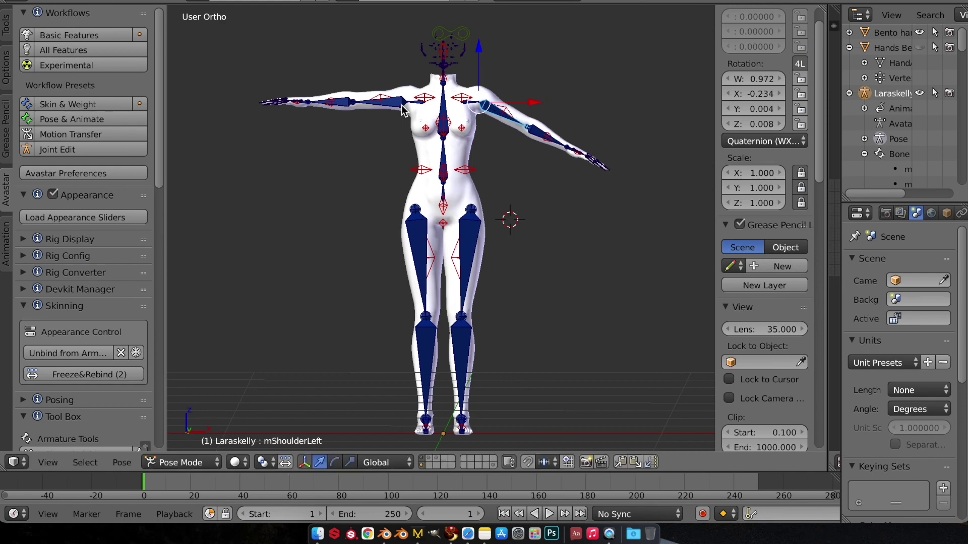
# Rotate the right shoulder bone so the arm lowers by about 26 degrees, and return to Object Mode.
pyautogui.rightClick(402, 109)
pyautogui.press('r')
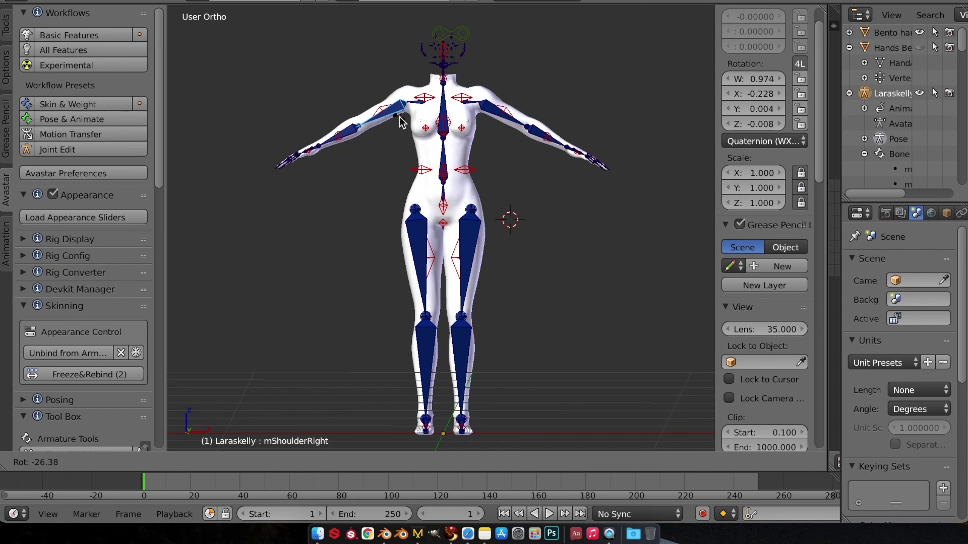
pyautogui.click(402, 123)
pyautogui.click(199, 463)
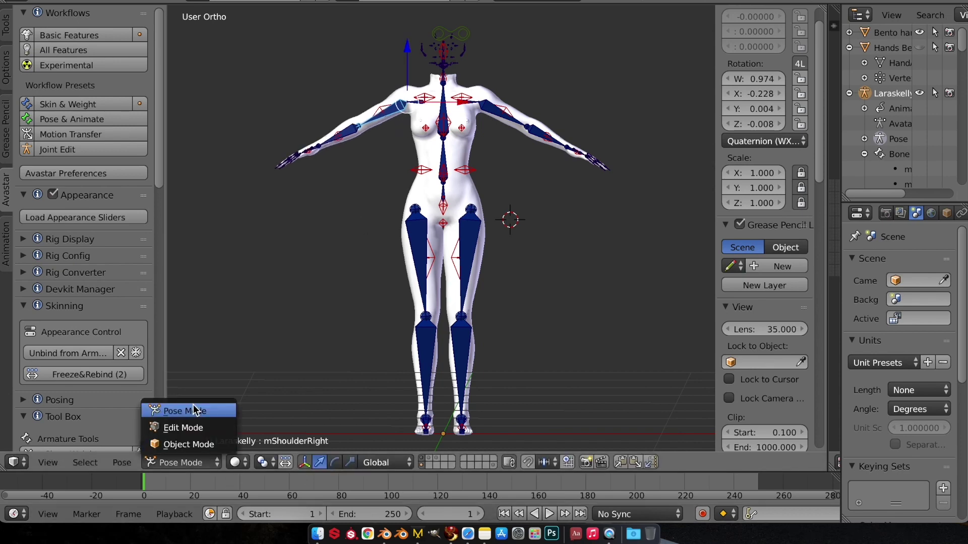
pyautogui.click(186, 446)
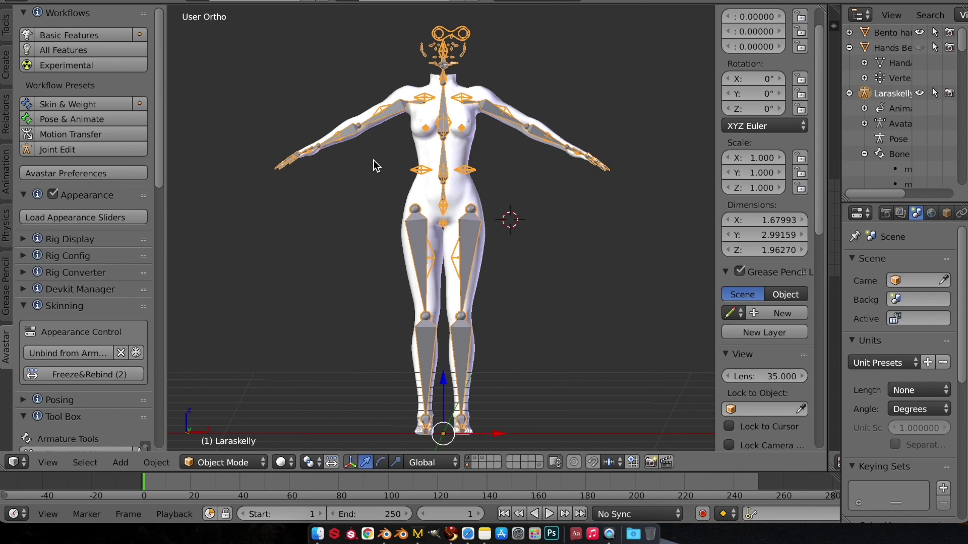
# Set up a Wavefront OBJ export of the body mesh to the Desktop with Selection Only enabled.
pyautogui.rightClick(415, 145)
pyautogui.click(44, 1)
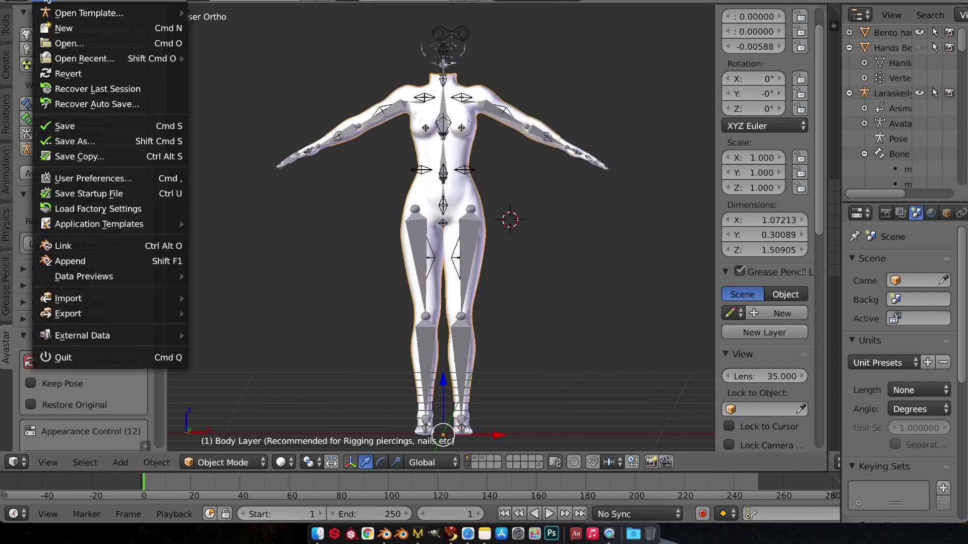
pyautogui.moveTo(72, 313)
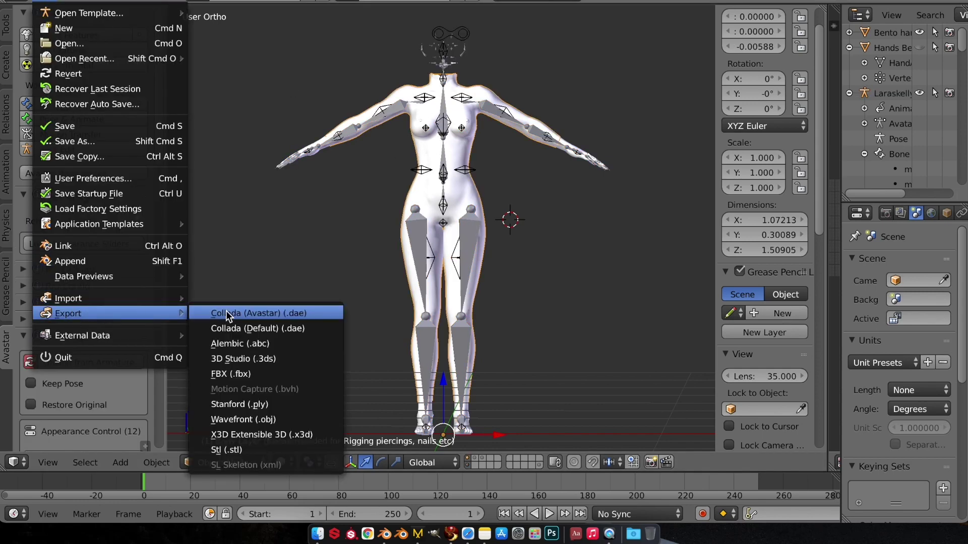
pyautogui.click(260, 419)
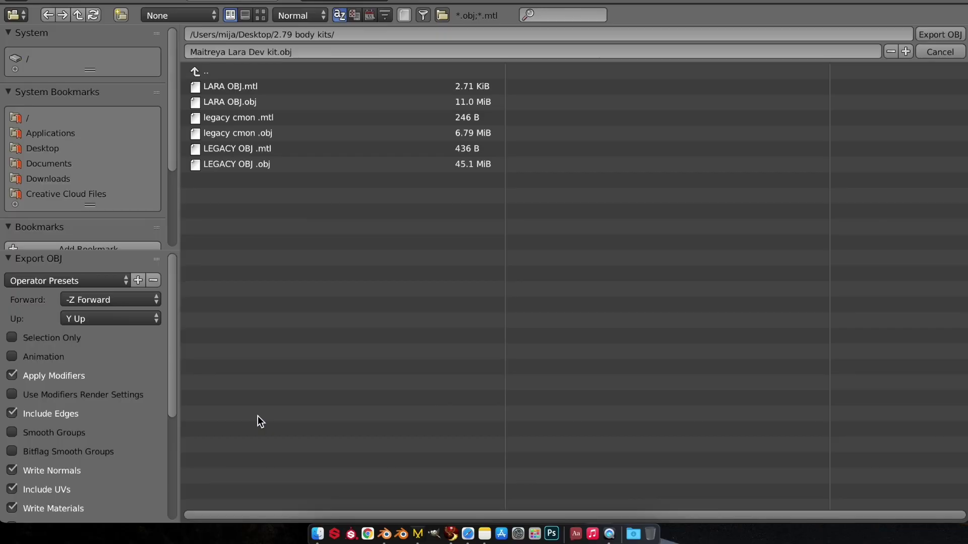
pyautogui.click(39, 149)
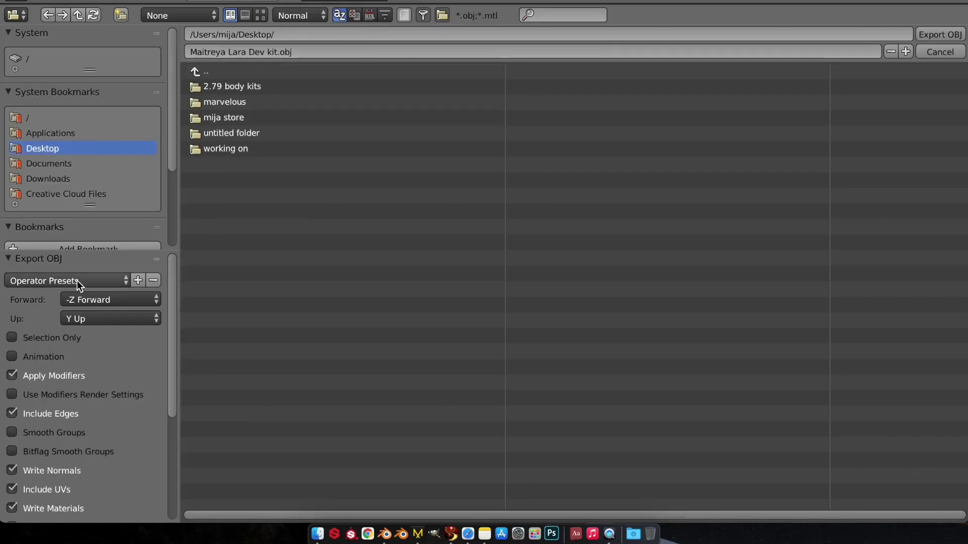
pyautogui.scroll(-2, 49, 400)
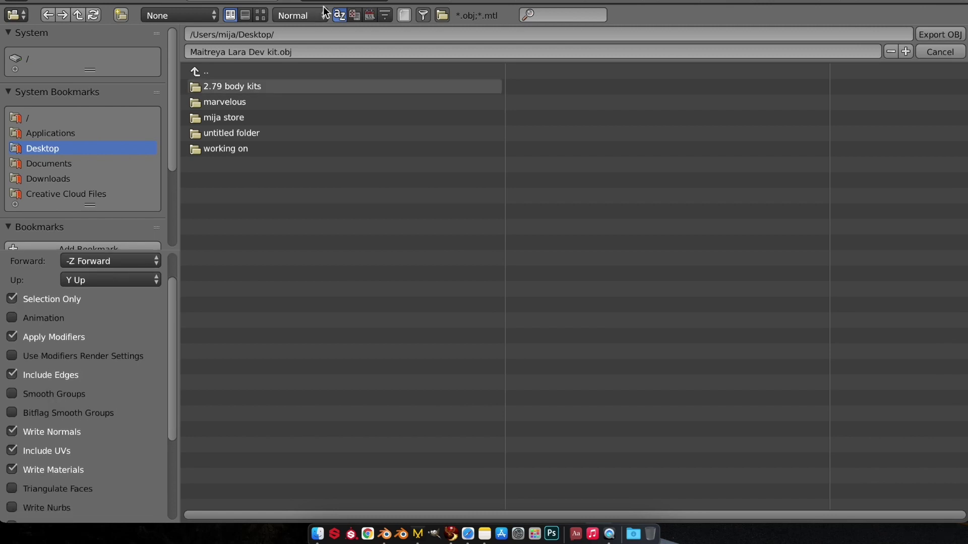
# Export the body as "maitreya obj mesh.obj" and switch to Marvelous Designer.
pyautogui.click(320, 52)
pyautogui.write('maitreya obj mesh')
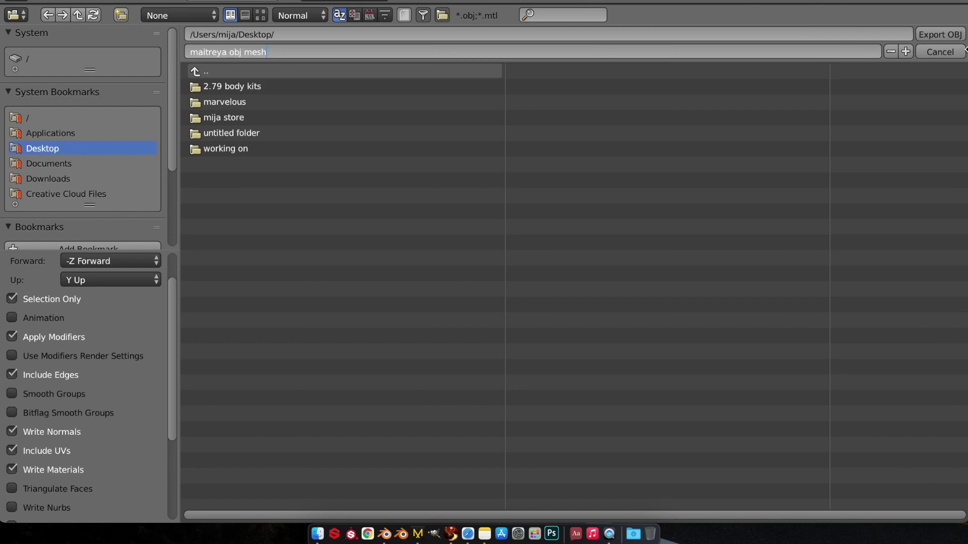
pyautogui.press('Return')
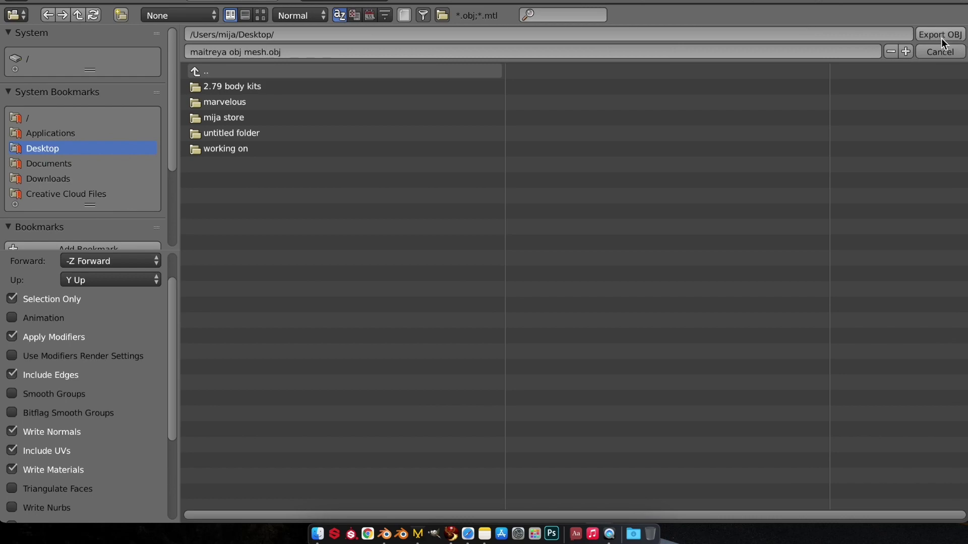
pyautogui.click(942, 37)
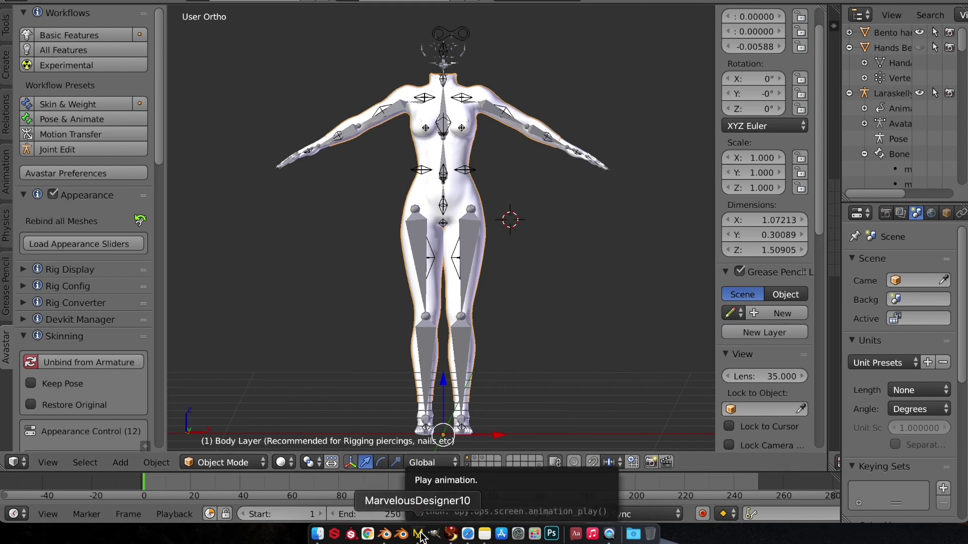
pyautogui.click(420, 534)
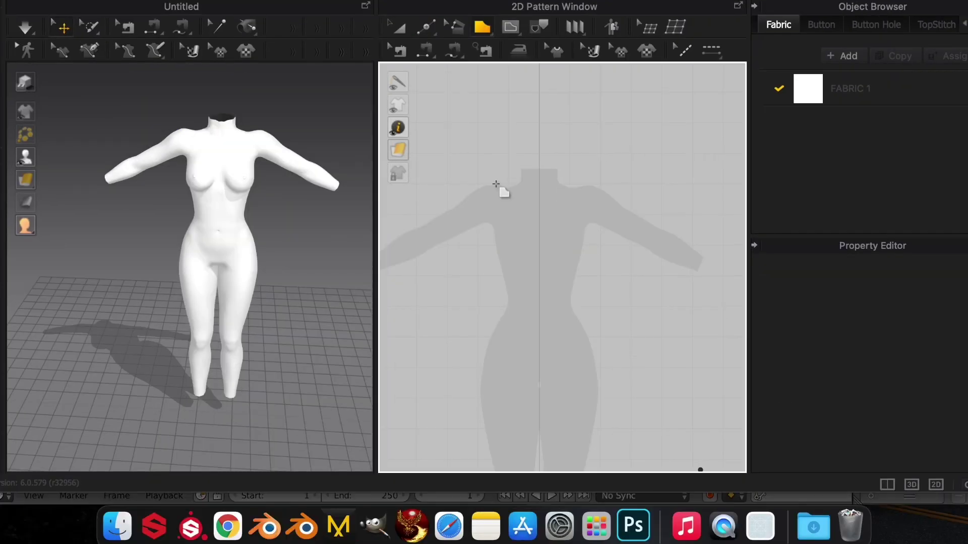
pyautogui.click(495, 224)
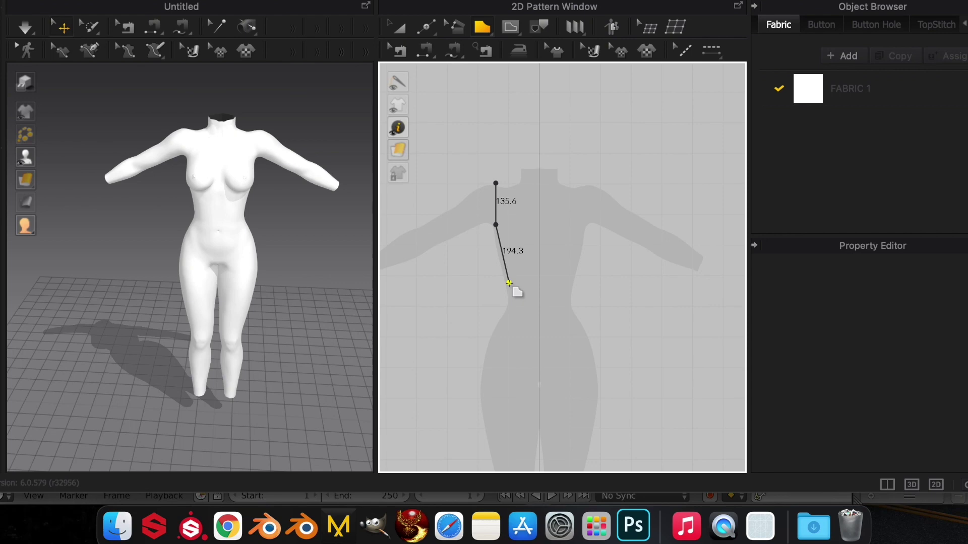
pyautogui.click(496, 257)
pyautogui.click(508, 293)
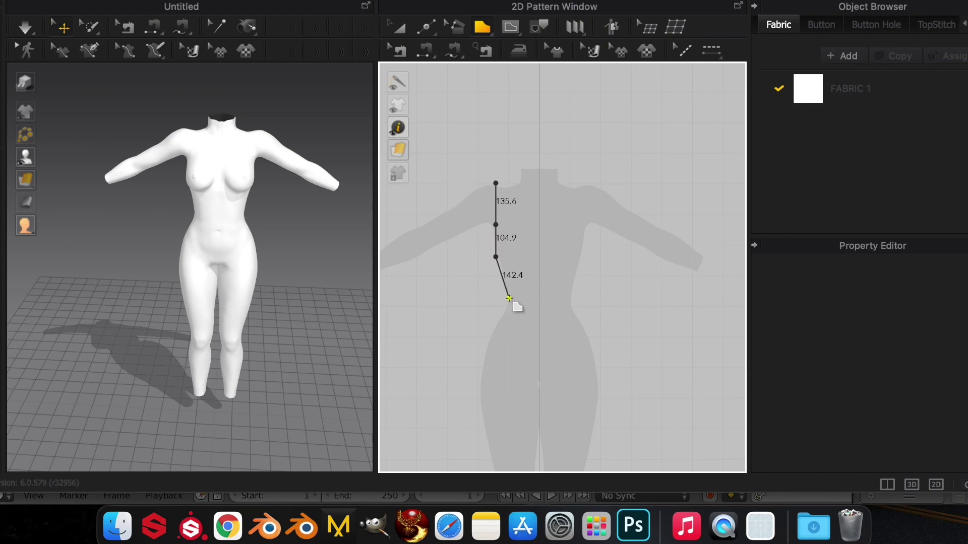
pyautogui.click(570, 292)
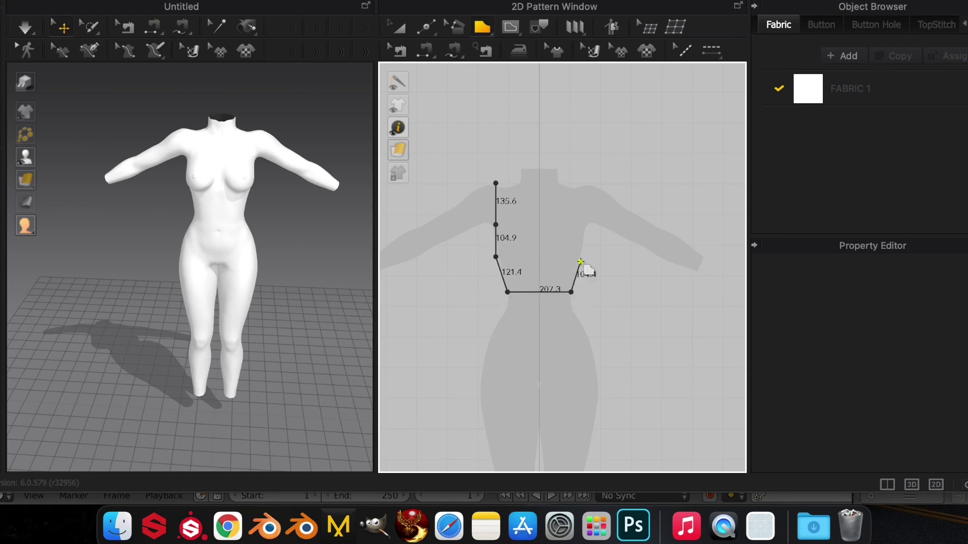
pyautogui.click(580, 257)
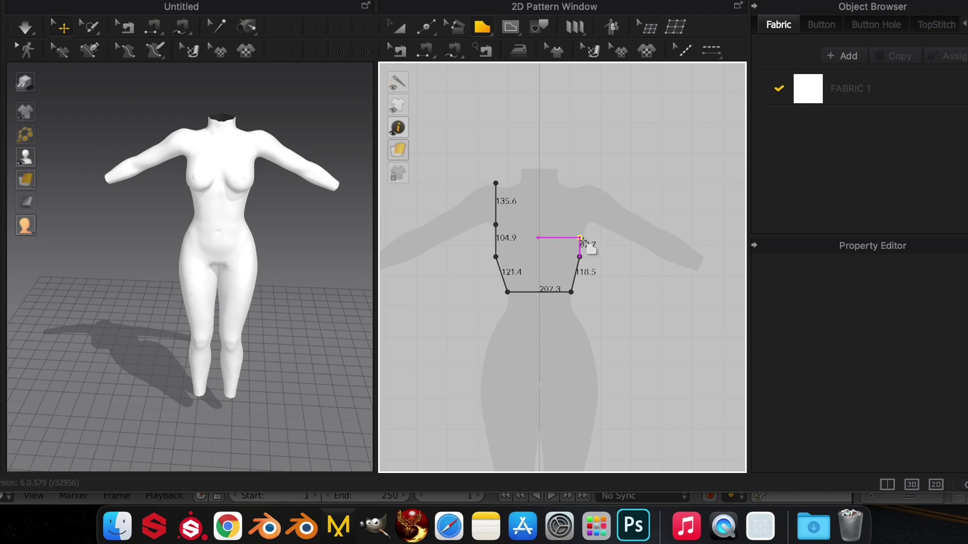
pyautogui.press('Escape')
# Draw a V-neck top pattern over the torso silhouette, with about 207 mm hem, 249 mm sides, 161 mm armholes and 165 mm neckline edges.
pyautogui.click(496, 179)
pyautogui.click(495, 228)
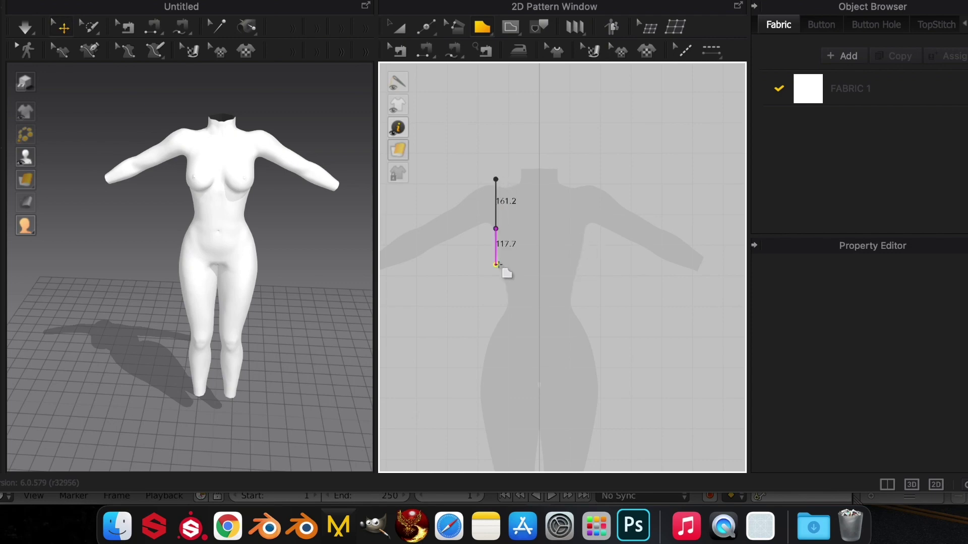
pyautogui.click(508, 304)
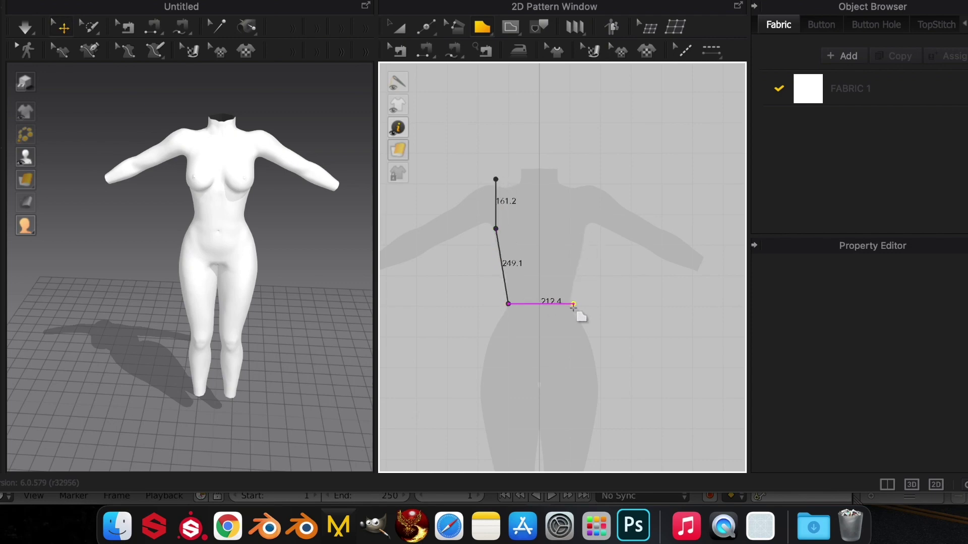
pyautogui.click(571, 304)
pyautogui.click(584, 229)
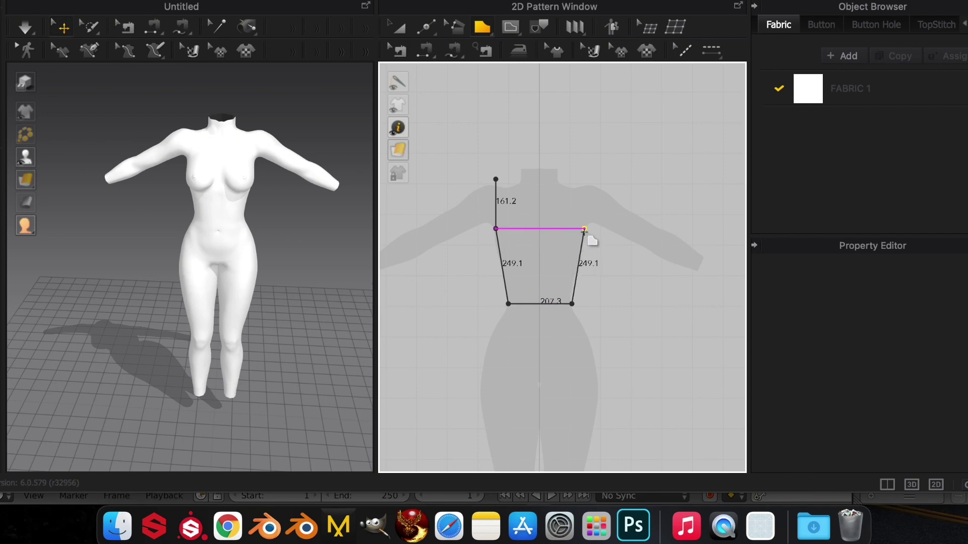
pyautogui.click(585, 180)
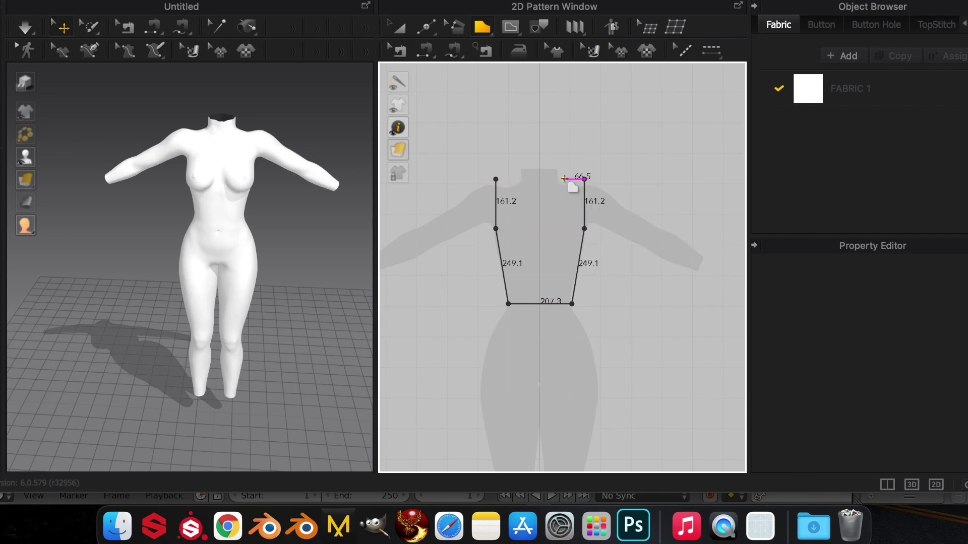
pyautogui.click(564, 179)
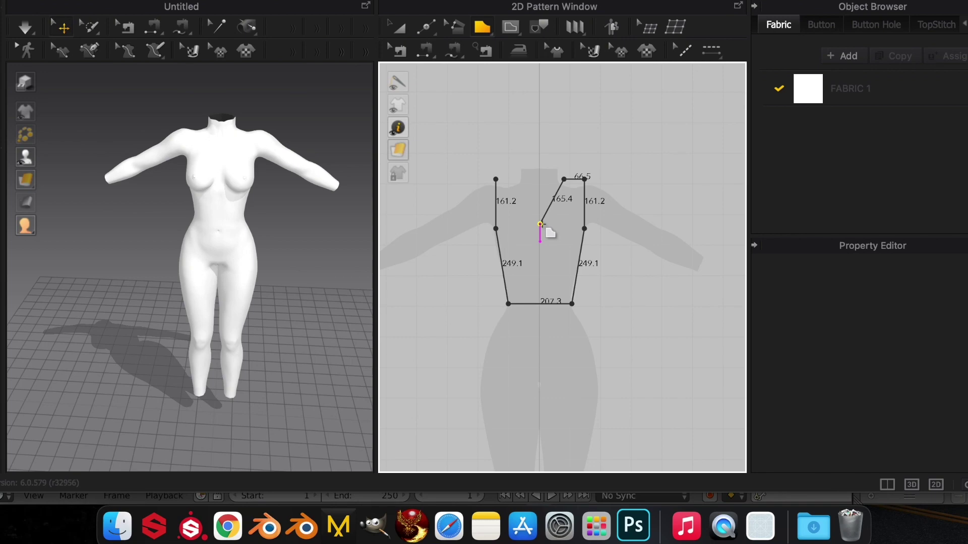
pyautogui.click(539, 224)
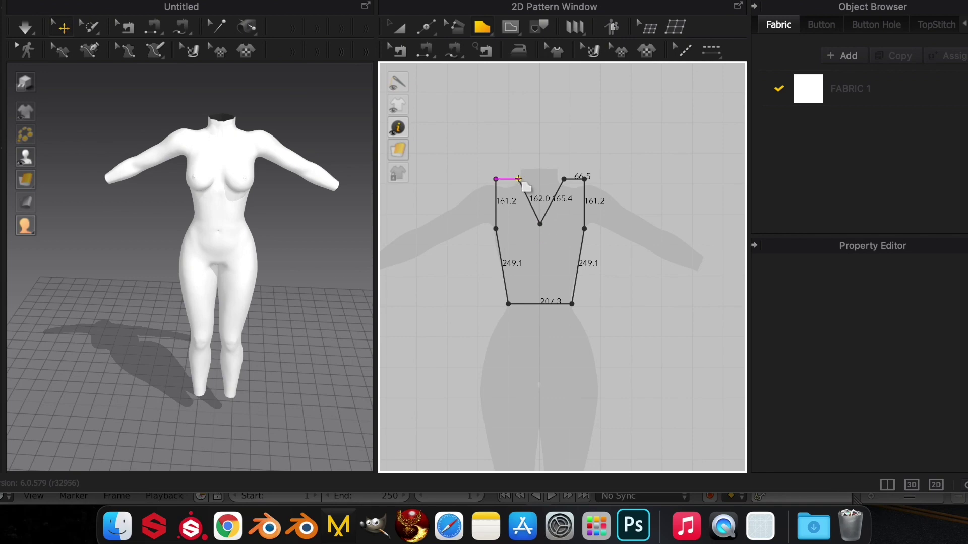
pyautogui.click(517, 179)
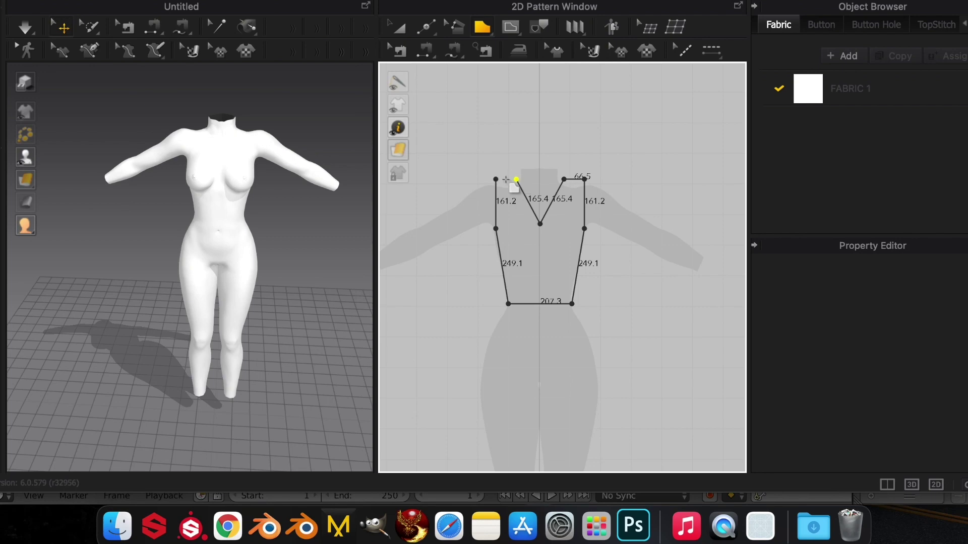
pyautogui.click(495, 178)
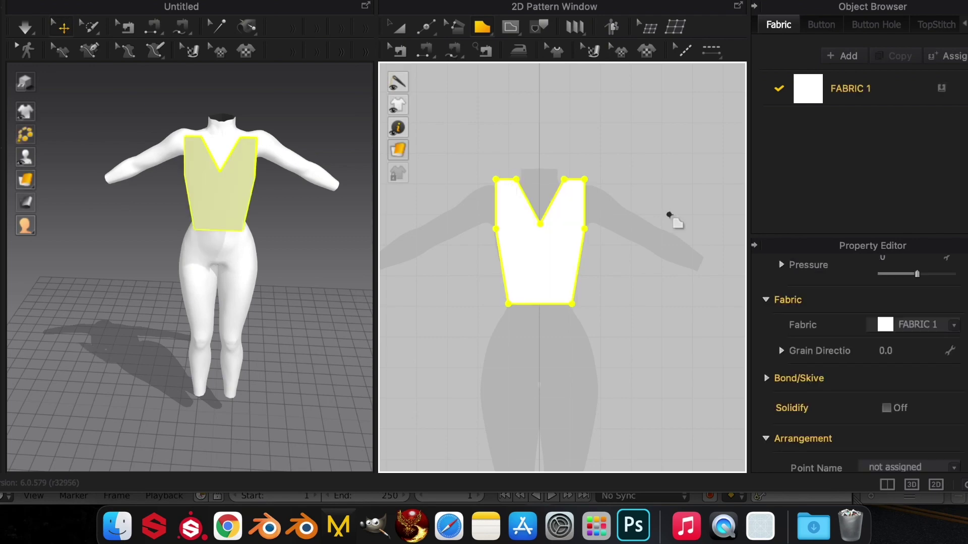
# Set the colour of FABRIC 1 to Violet 1 (CC99FF).
pyautogui.click(818, 90)
pyautogui.scroll(-6, 927, 371)
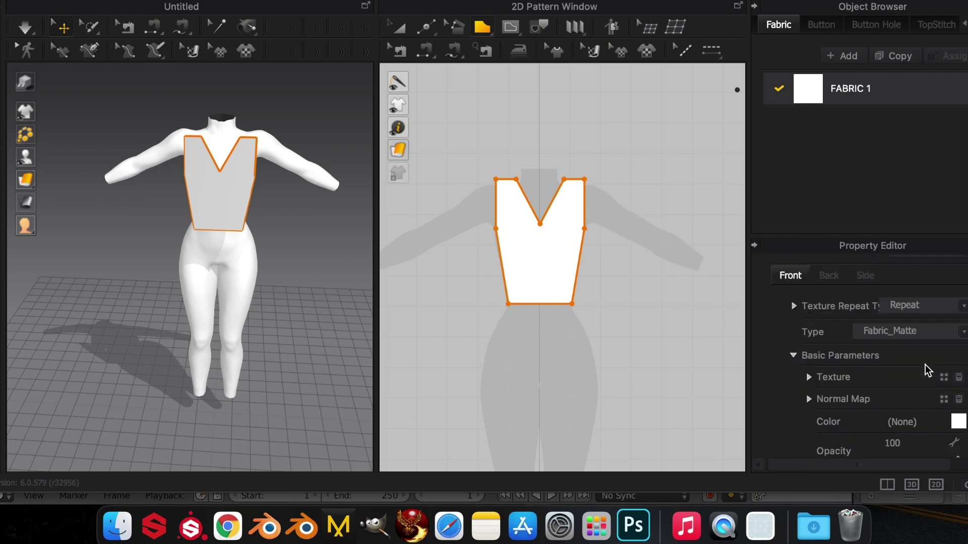
pyautogui.click(958, 378)
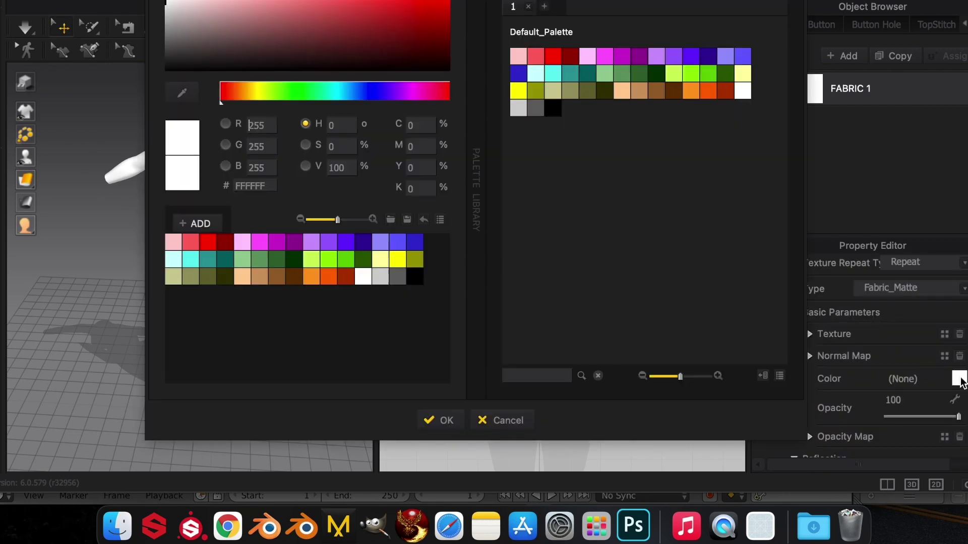
pyautogui.click(554, 57)
pyautogui.click(656, 57)
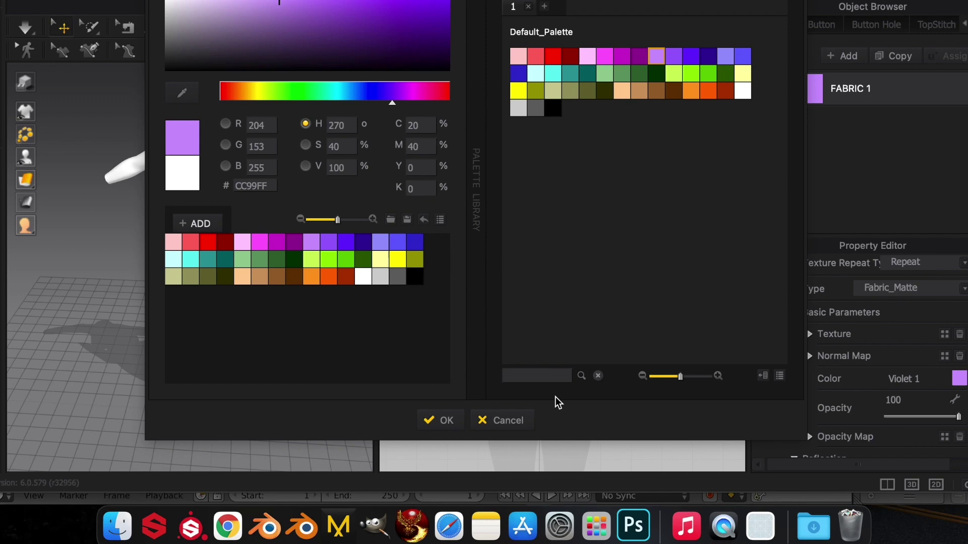
pyautogui.click(440, 421)
# Copy the V-neck pattern piece and paste the duplicate beside the original in the 2D pattern layout.
pyautogui.click(400, 27)
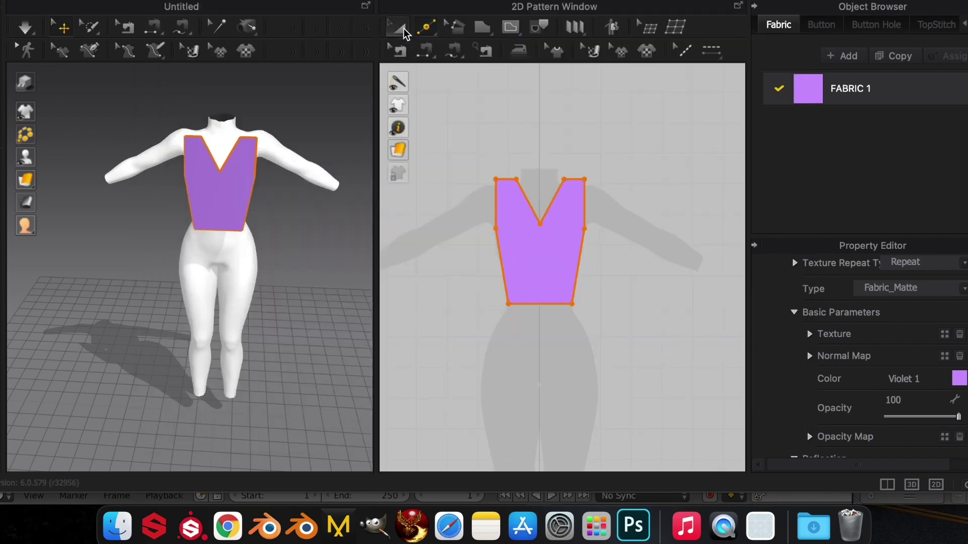
pyautogui.click(542, 248)
pyautogui.hotkey('ctrl', 'c')
pyautogui.hotkey('ctrl', 'v')
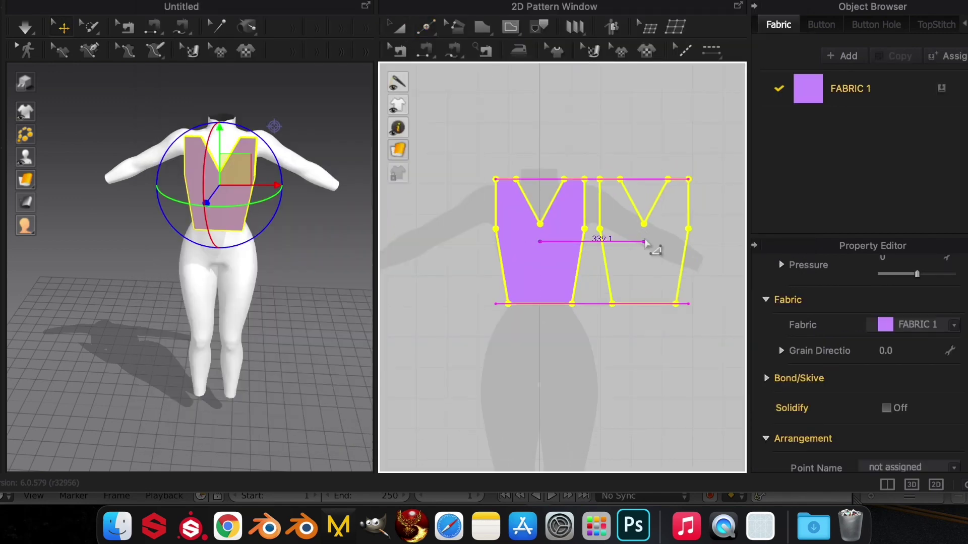
pyautogui.click(645, 238)
# Move the duplicated V-neck pattern behind the avatar's back in 3D and flip its normal.
pyautogui.moveTo(352, 217); pyautogui.dragTo(224, 230, button='right')
pyautogui.click(189, 208)
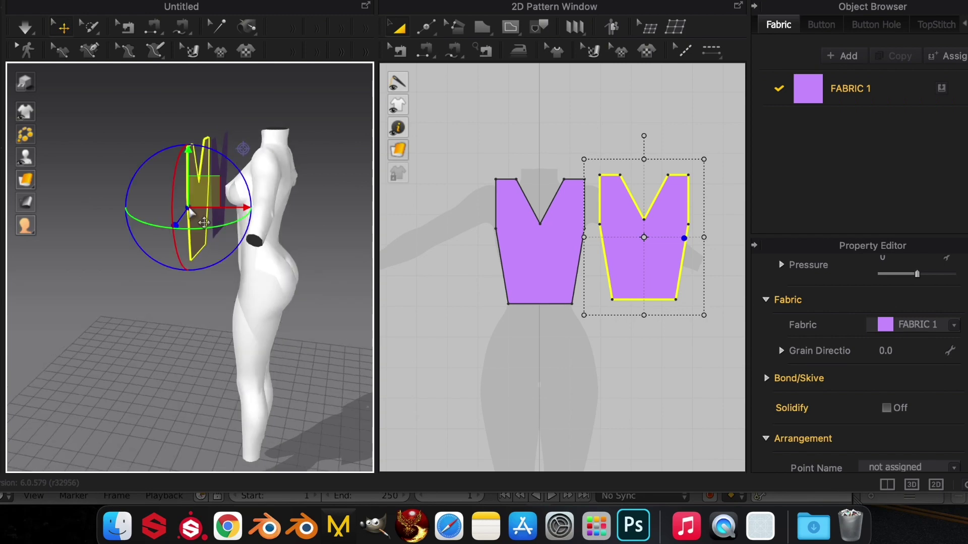
pyautogui.moveTo(209, 190); pyautogui.dragTo(315, 189)
pyautogui.moveTo(296, 282); pyautogui.dragTo(276, 278, button='right')
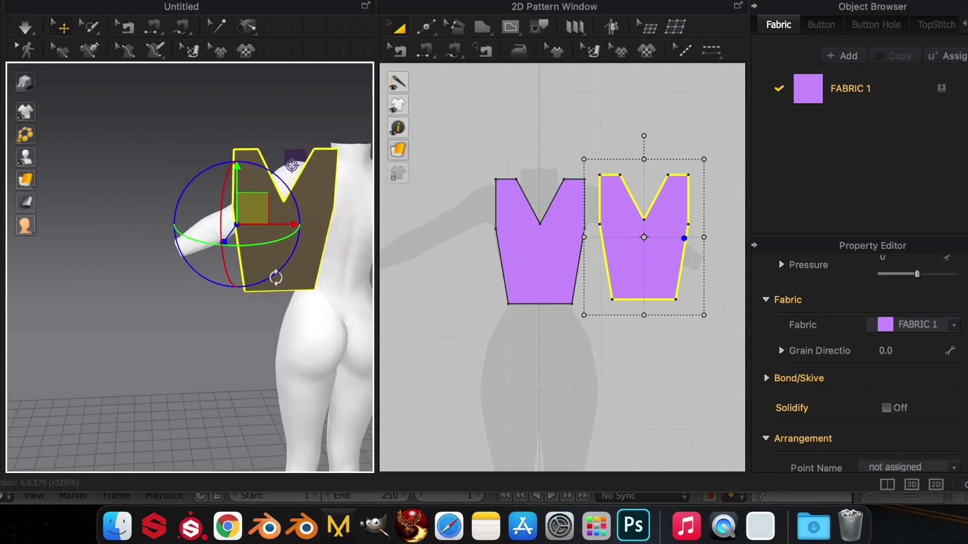
pyautogui.rightClick(259, 69)
pyautogui.click(289, 104)
pyautogui.click(151, 166)
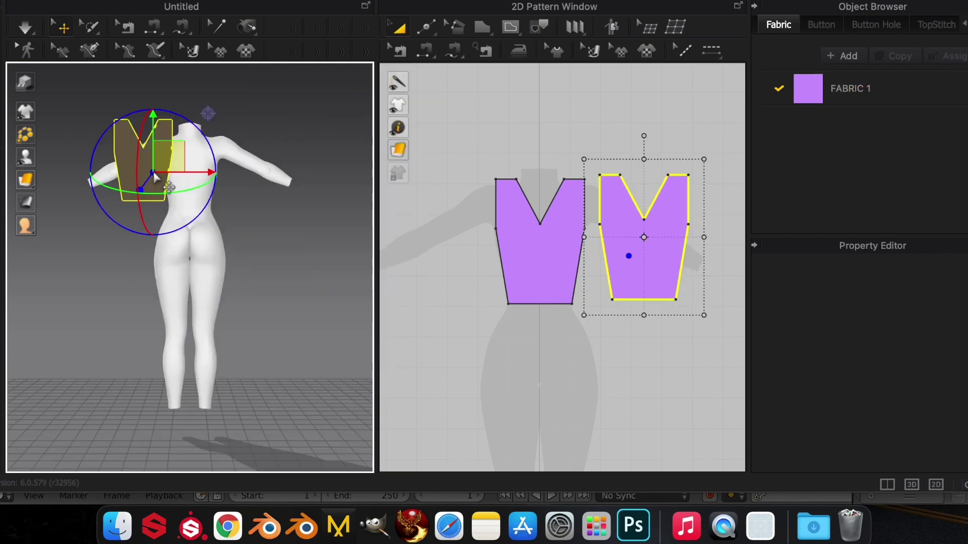
pyautogui.moveTo(278, 273); pyautogui.dragTo(278, 284, button='right')
pyautogui.moveTo(177, 158); pyautogui.dragTo(220, 161)
pyautogui.rightClick(180, 172)
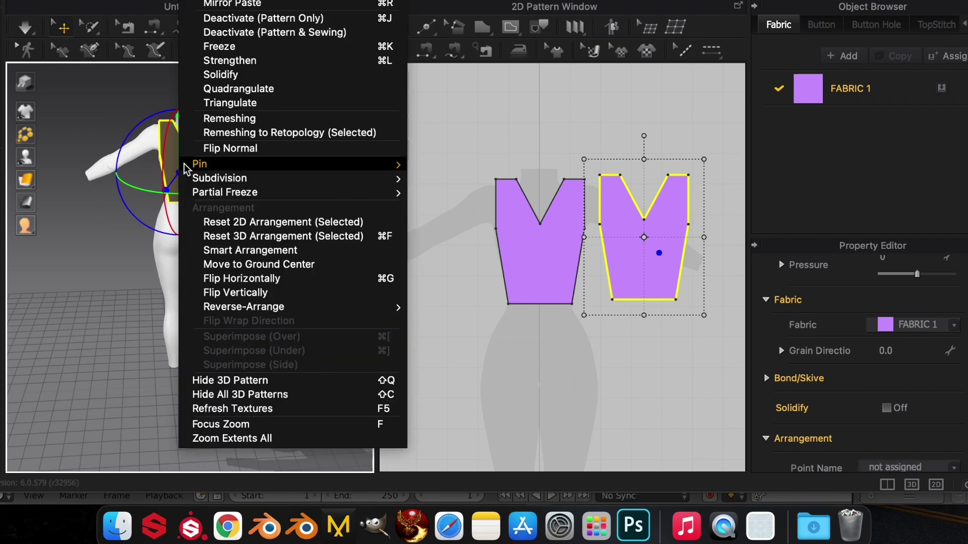
pyautogui.click(196, 149)
# Sew both shoulder edges of the front piece to the matching shoulder edges of the back piece with segment sewing.
pyautogui.moveTo(97, 288); pyautogui.dragTo(378, 157, button='right')
pyautogui.click(426, 55)
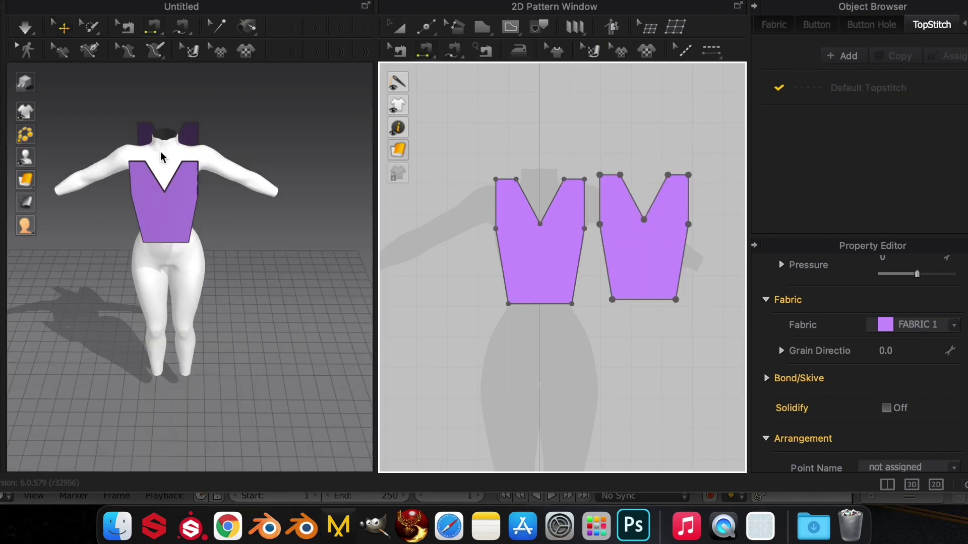
pyautogui.click(144, 163)
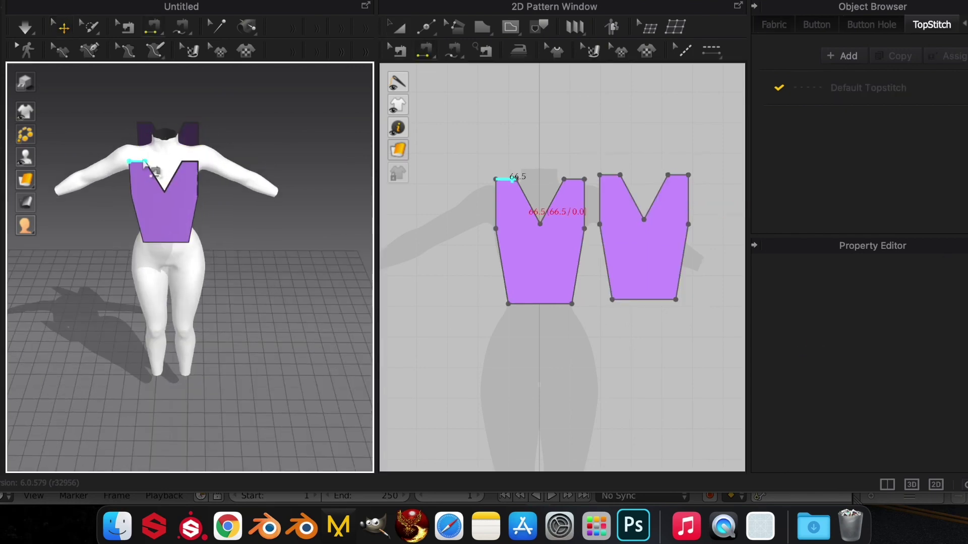
pyautogui.click(186, 129)
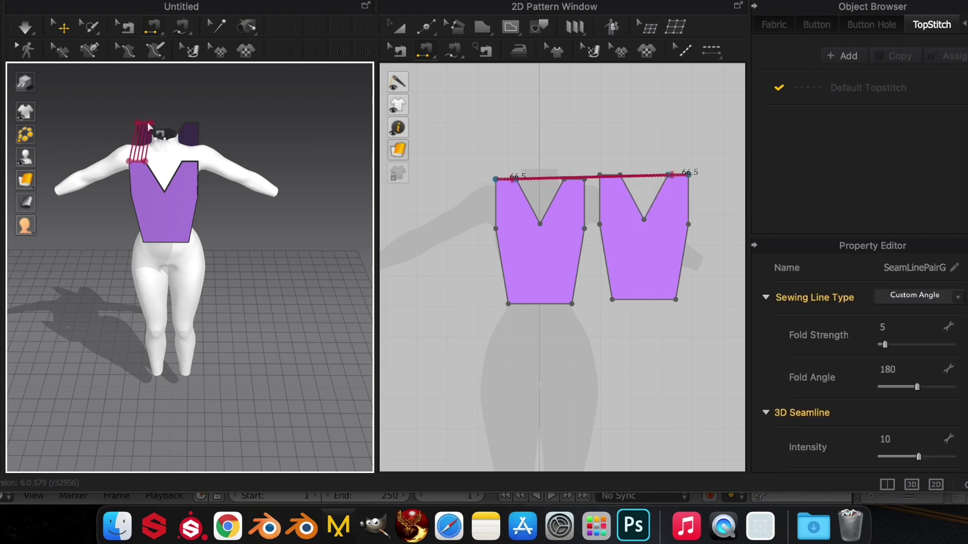
pyautogui.click(188, 124)
pyautogui.click(191, 163)
# Sew the front and back pieces together along both lower side edges beneath the armholes.
pyautogui.moveTo(214, 224); pyautogui.dragTo(200, 220, button='right')
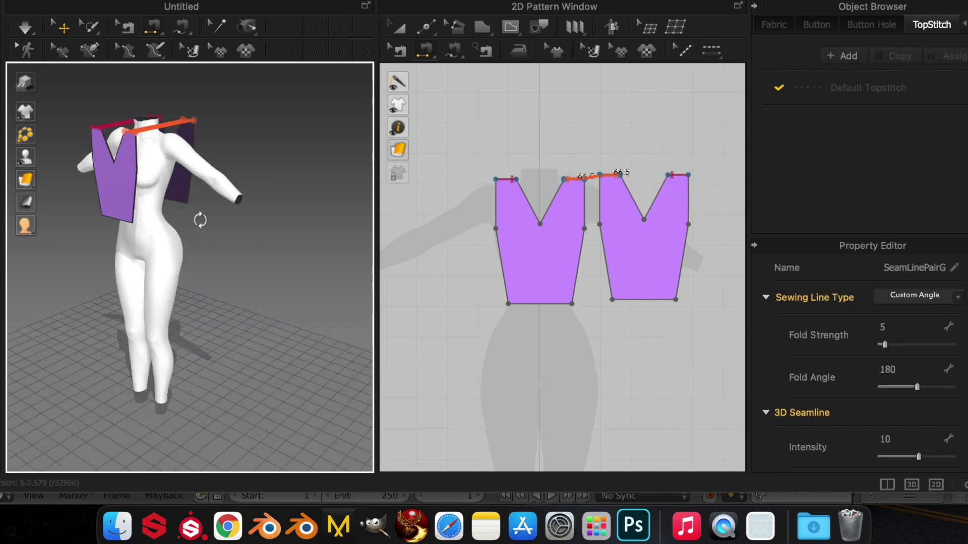
pyautogui.click(133, 196)
pyautogui.moveTo(207, 184); pyautogui.dragTo(96, 191, button='right')
pyautogui.click(183, 179)
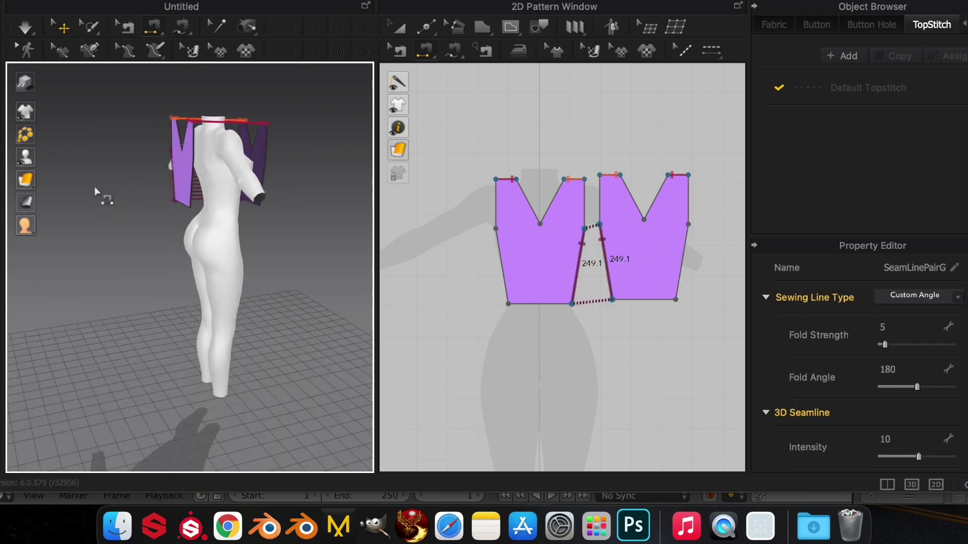
pyautogui.click(192, 176)
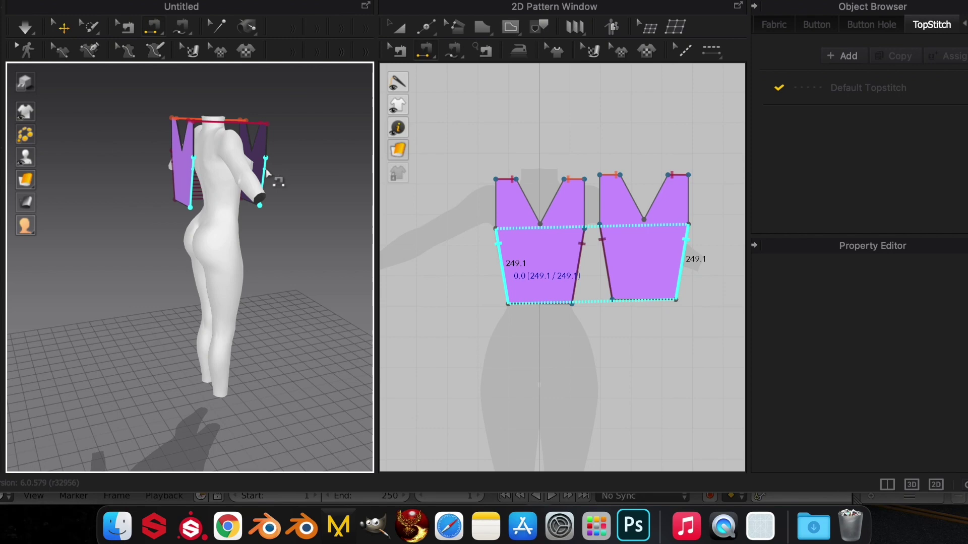
pyautogui.click(266, 176)
# Run the simulation to drape the sewn top on the avatar and tug its front at the shoulder.
pyautogui.moveTo(318, 201); pyautogui.dragTo(210, 200, button='right')
pyautogui.click(28, 30)
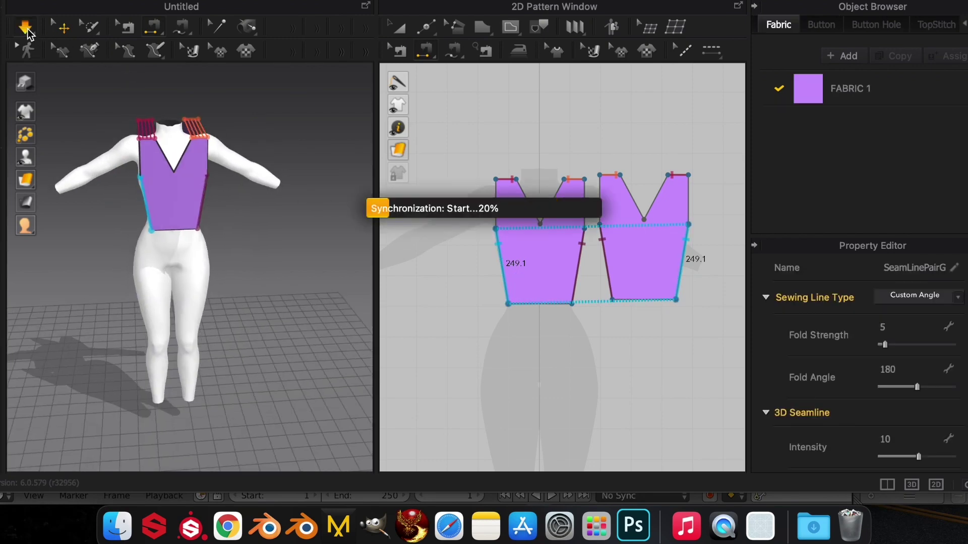
pyautogui.moveTo(247, 184); pyautogui.dragTo(274, 226, button='right')
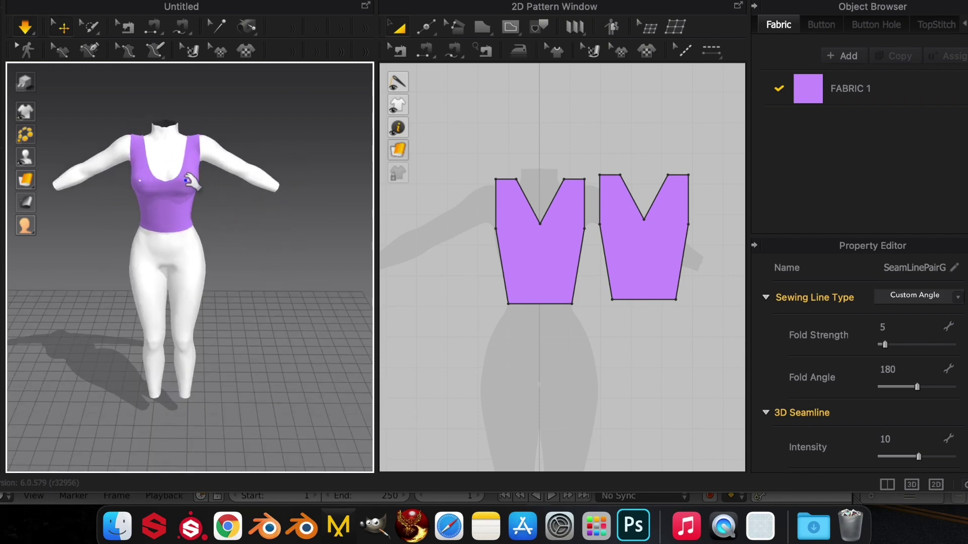
pyautogui.moveTo(141, 136); pyautogui.dragTo(198, 104)
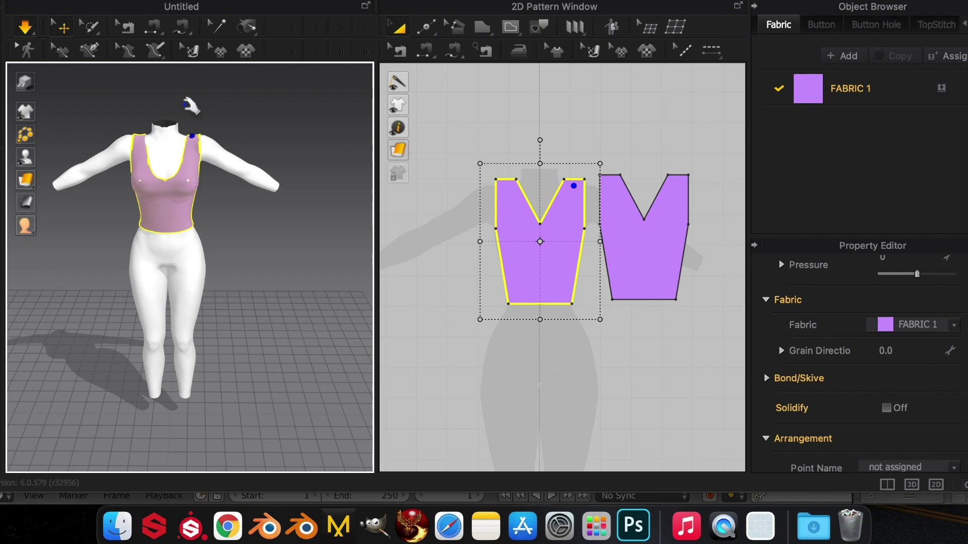
pyautogui.click(267, 160)
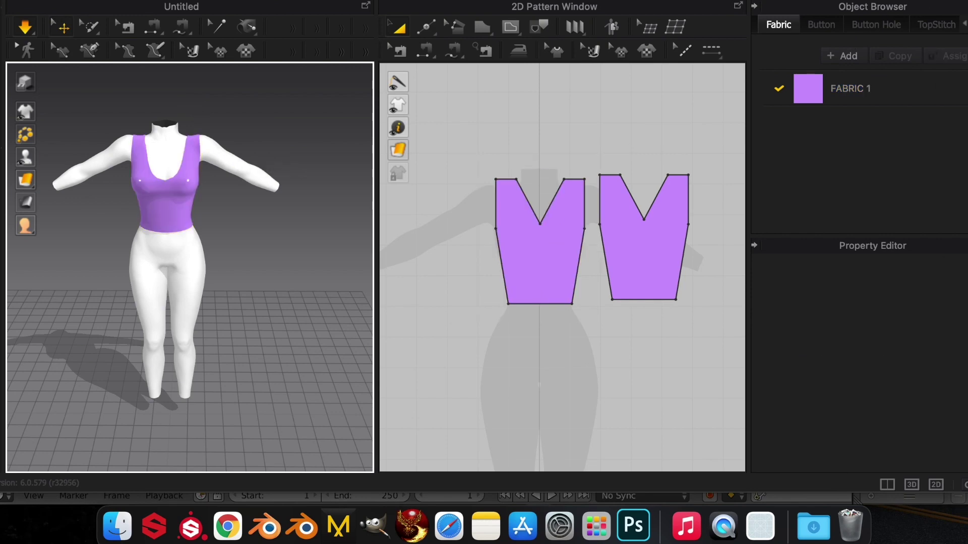
# In the UV Editor, fit all UVs to 0-1 using Length (Absolute) with 15 mm spacing.
pyautogui.click(932, 12)
pyautogui.click(944, 103)
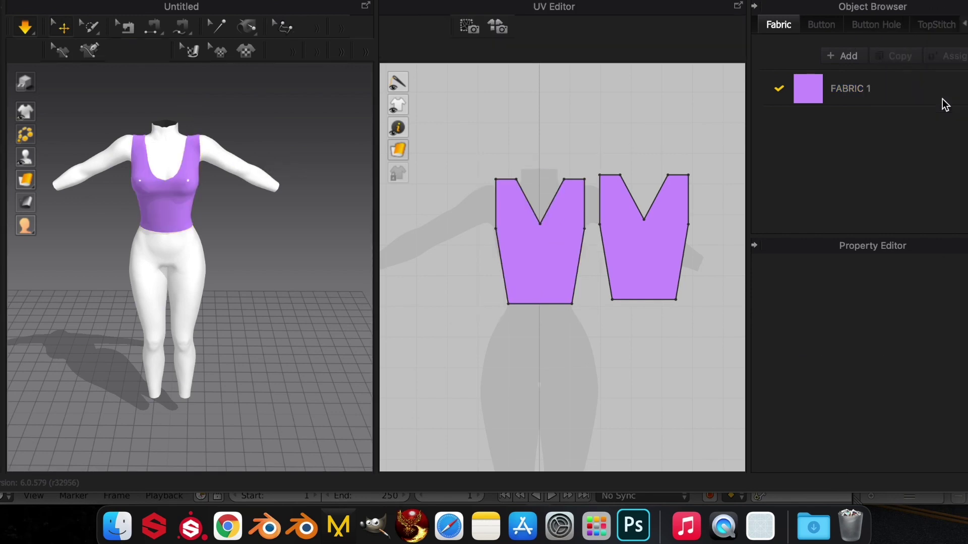
pyautogui.scroll(2, 663, 181)
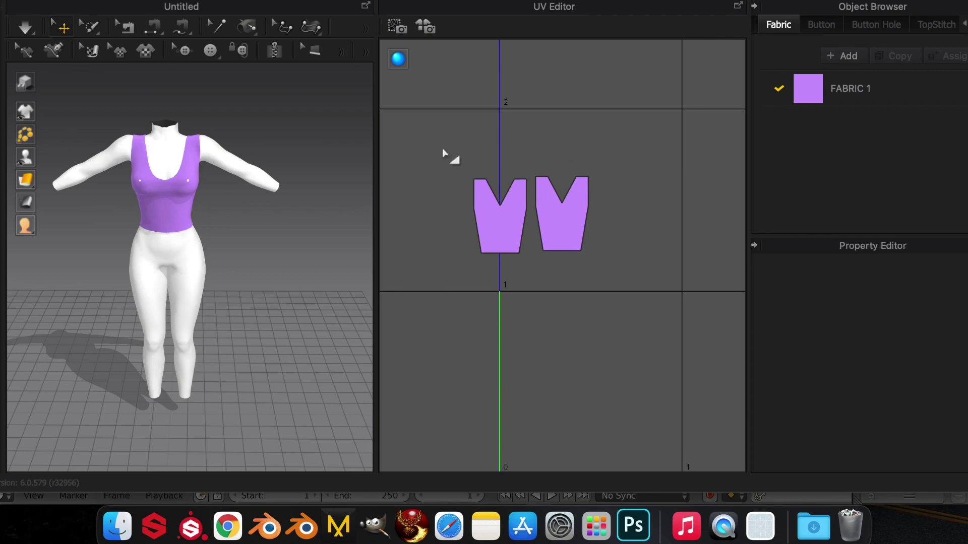
pyautogui.moveTo(429, 146); pyautogui.dragTo(620, 272)
pyautogui.moveTo(605, 161); pyautogui.dragTo(643, 137)
pyautogui.rightClick(676, 255)
pyautogui.click(693, 259)
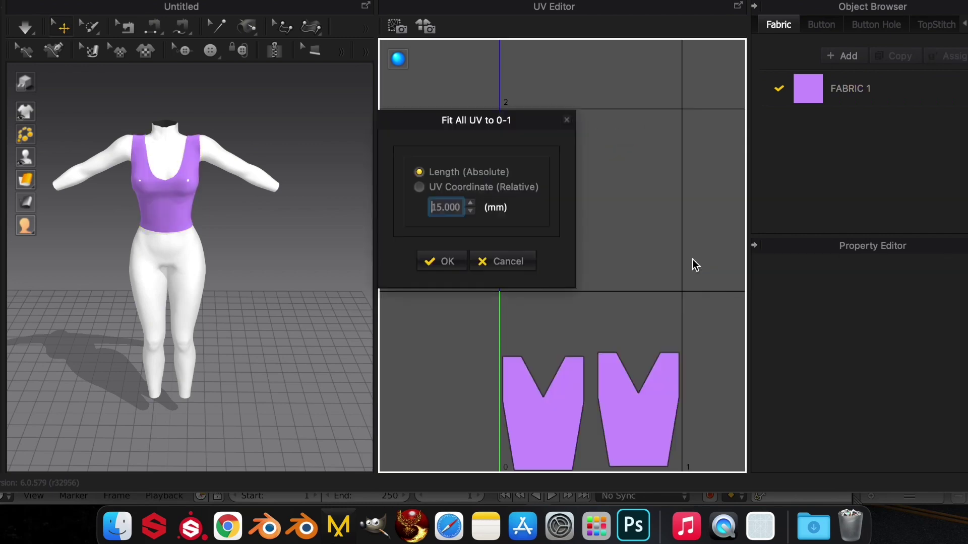
pyautogui.click(439, 261)
pyautogui.scroll(-4, 692, 447)
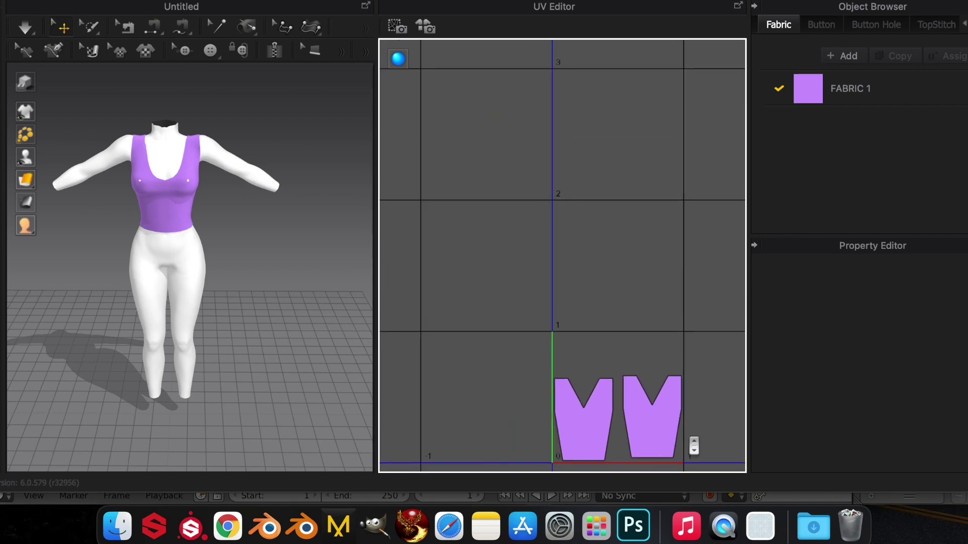
# Brush over the front of the draped top in Sculpt mode and return to Simulation mode.
pyautogui.click(928, 2)
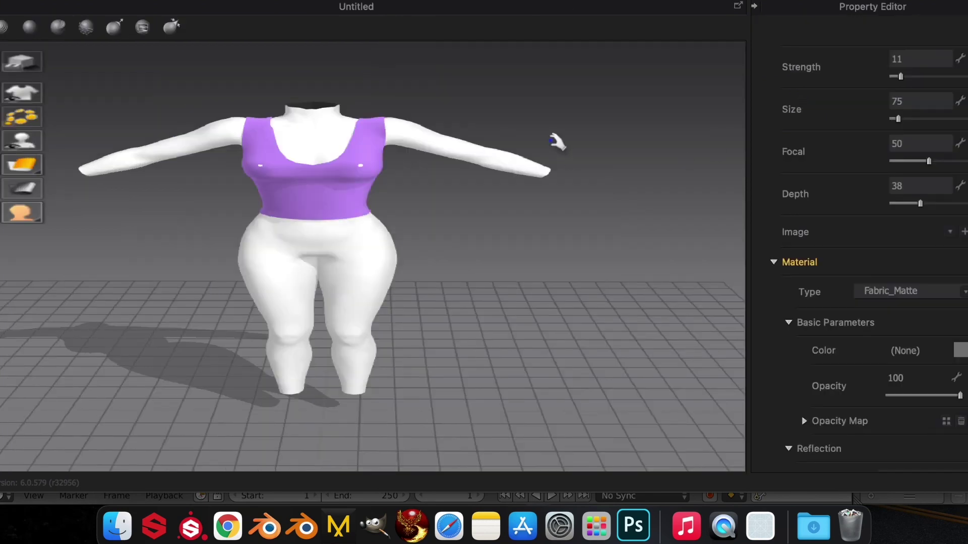
pyautogui.moveTo(503, 217)
pyautogui.mouseDown(button='right')
pyautogui.moveTo(499, 243)
pyautogui.moveTo(201, 10)
pyautogui.mouseUp(button='right')
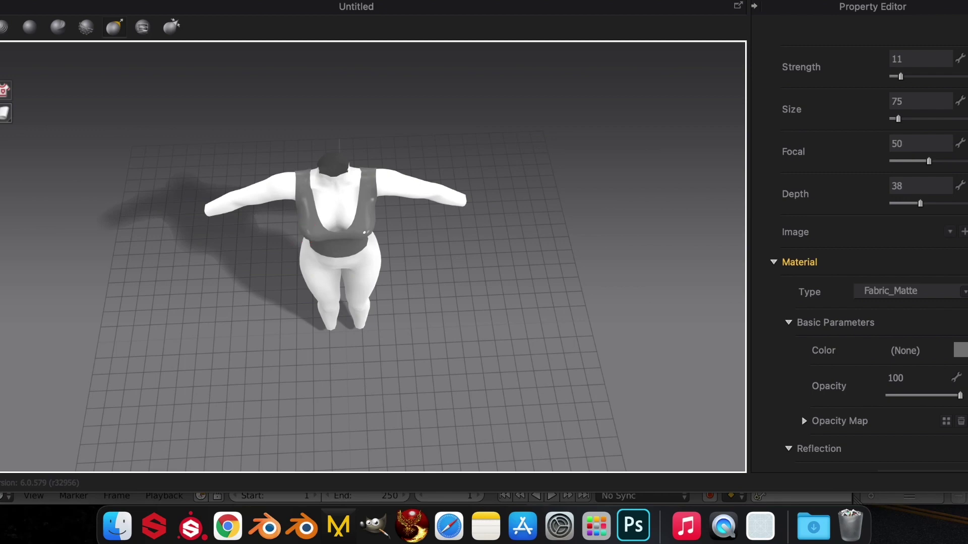
pyautogui.moveTo(351, 231); pyautogui.dragTo(370, 237)
pyautogui.click(927, 2)
pyautogui.click(926, 14)
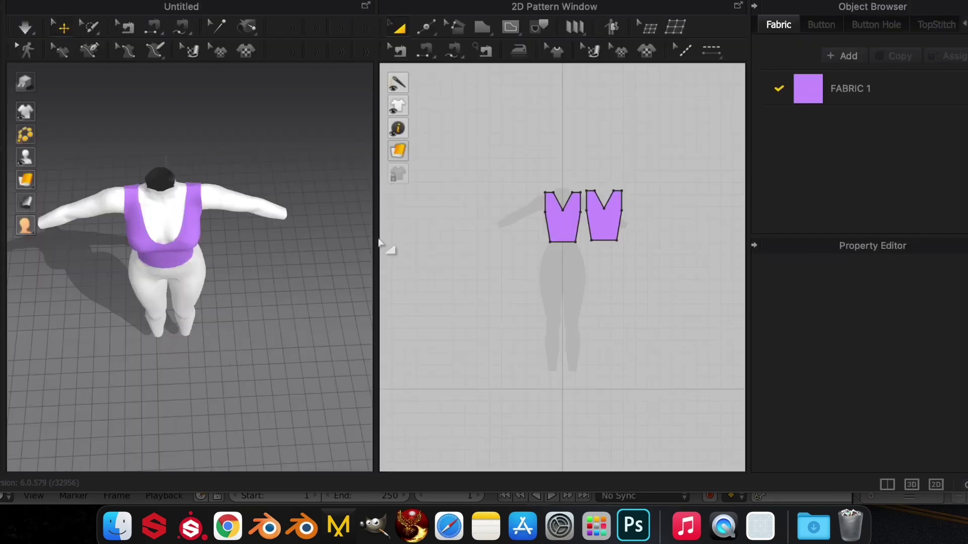
# Display the garment's mesh lines and turn on Remesh for both pattern pieces.
pyautogui.moveTo(381, 243); pyautogui.dragTo(323, 216, button='right')
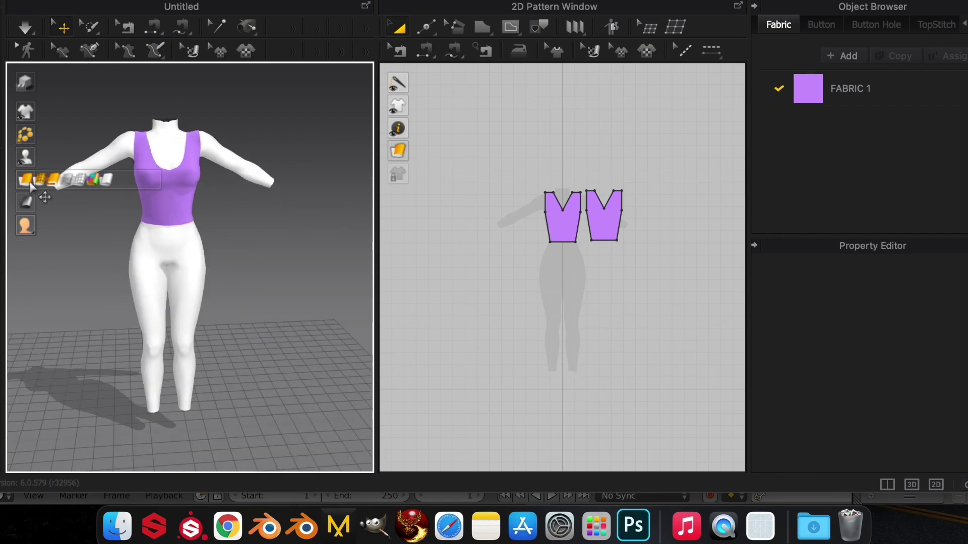
pyautogui.click(39, 180)
pyautogui.moveTo(506, 121); pyautogui.dragTo(650, 277)
pyautogui.scroll(-3, 826, 432)
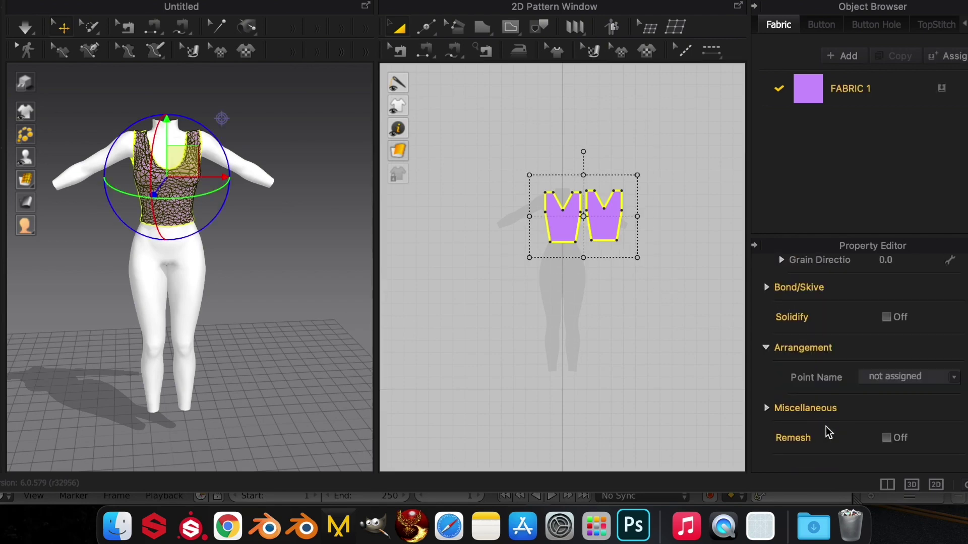
pyautogui.click(886, 438)
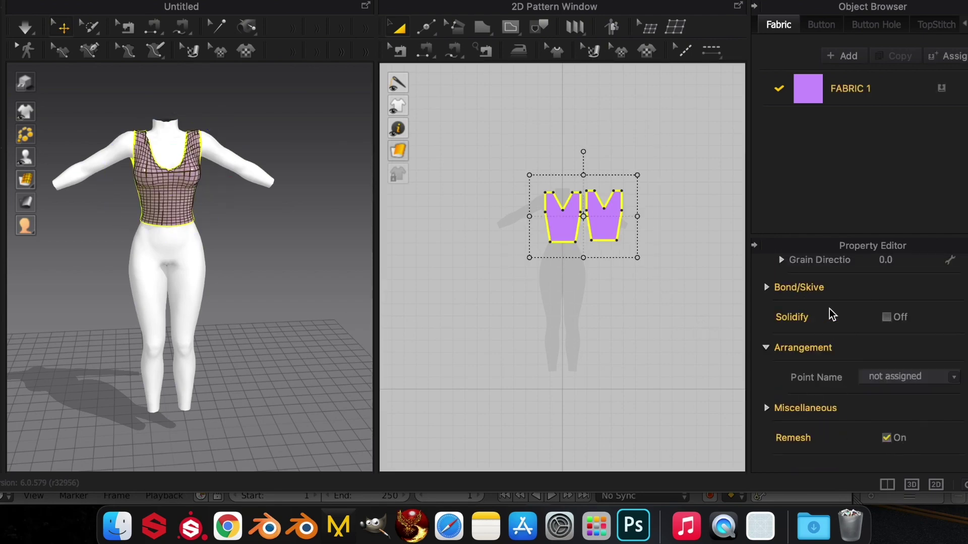
pyautogui.scroll(10, 831, 313)
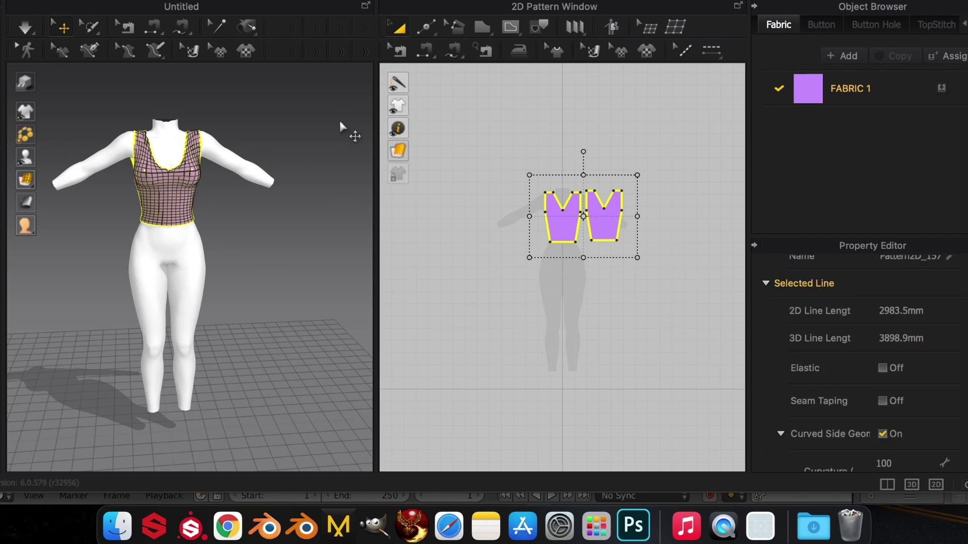
# Open the remeshed top in Sculpt mode and apply the sculpting brush to its bust area.
pyautogui.moveTo(315, 166); pyautogui.dragTo(308, 181, button='right')
pyautogui.click(923, 4)
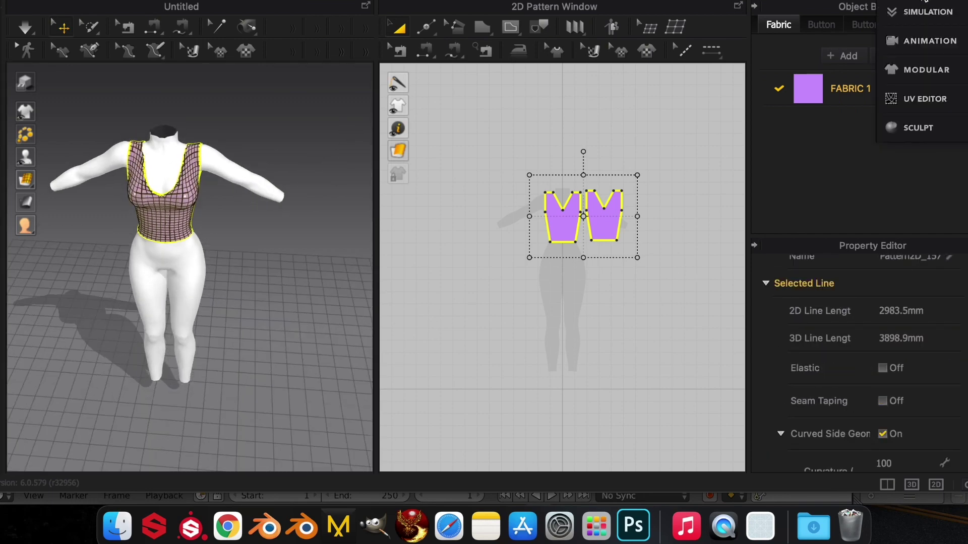
pyautogui.click(918, 129)
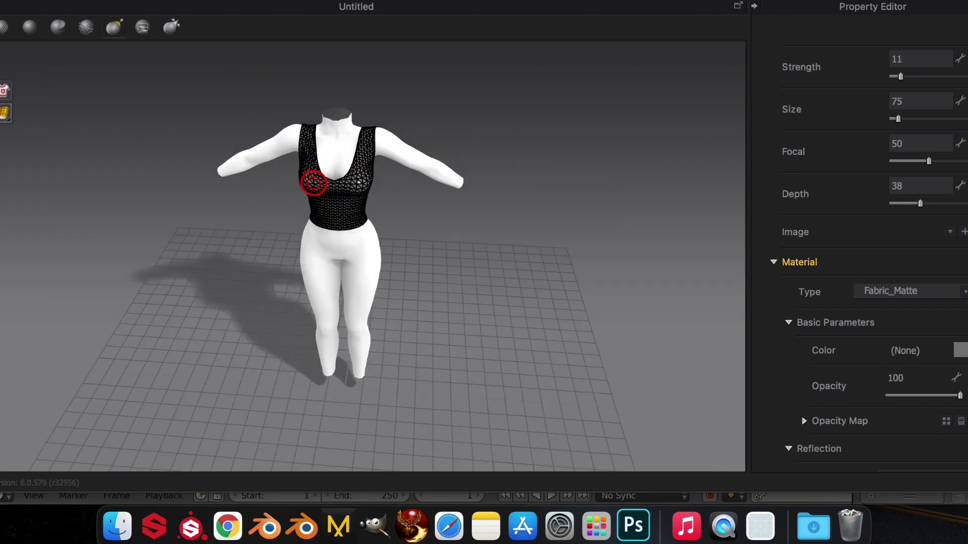
pyautogui.scroll(-5, 869, 244)
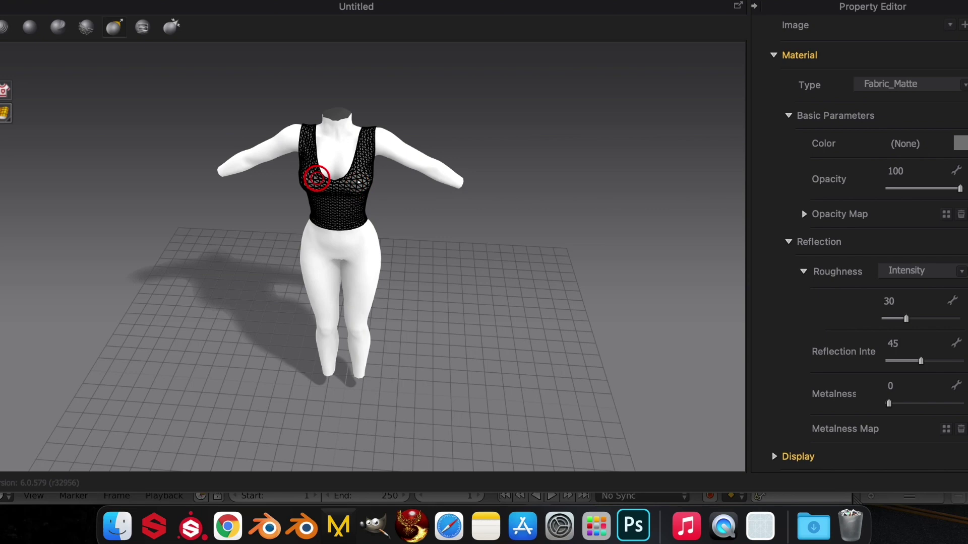
pyautogui.click(306, 182)
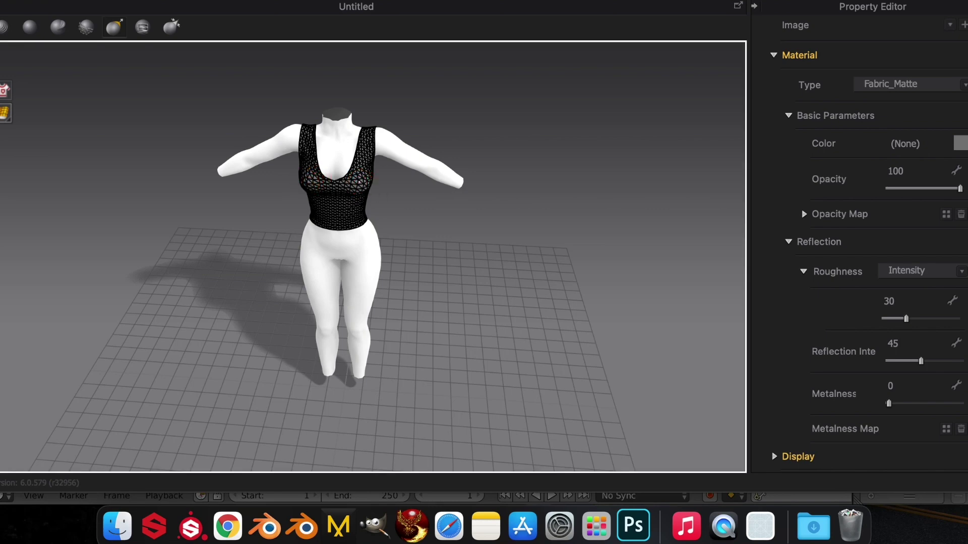
# Return to Simulation mode and display the 3D garment as a textured surface without mesh lines.
pyautogui.click(880, 12)
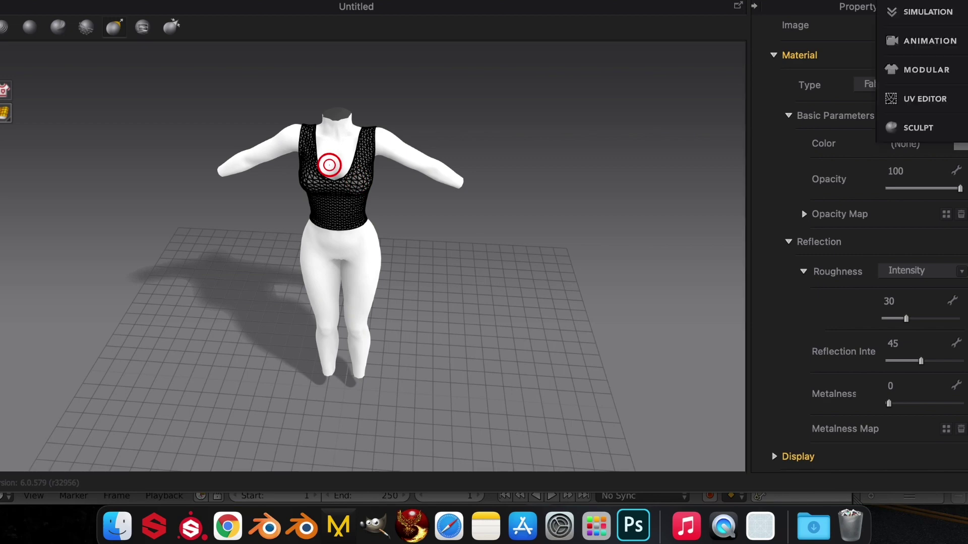
pyautogui.click(919, 11)
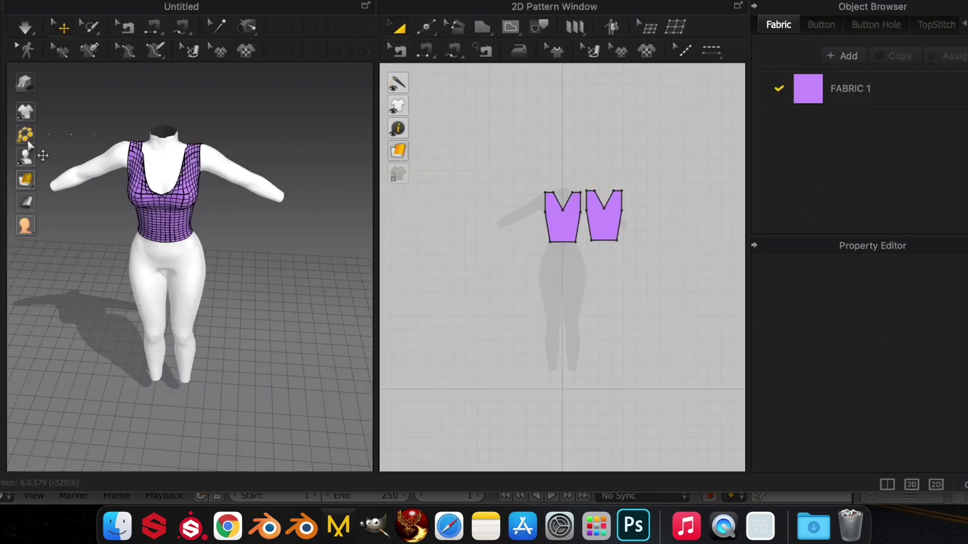
pyautogui.click(57, 182)
pyautogui.moveTo(259, 254); pyautogui.dragTo(265, 241, button='right')
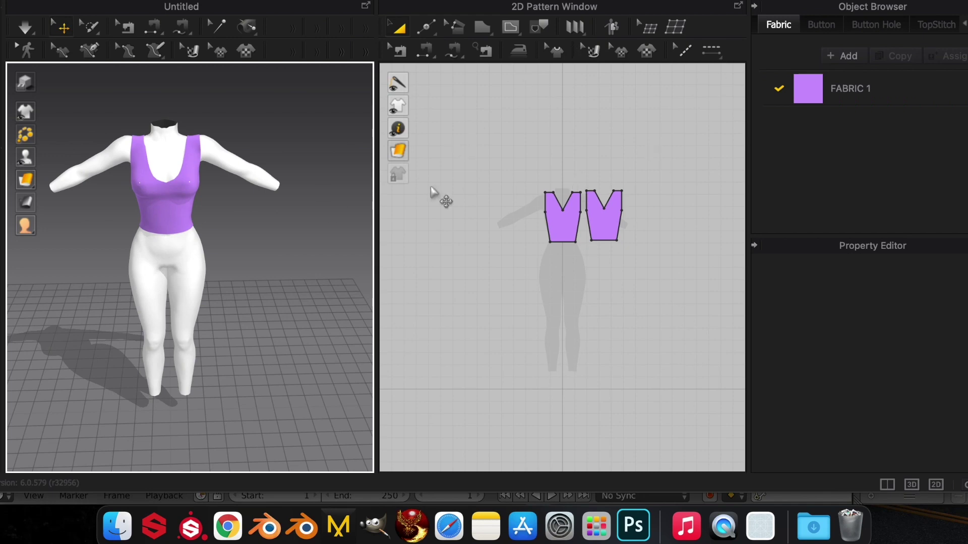
# Select both pattern pieces and start an OBJ export of them to the Desktop with the file name PURPTOP.
pyautogui.moveTo(504, 156); pyautogui.dragTo(669, 265)
pyautogui.click(161, 1)
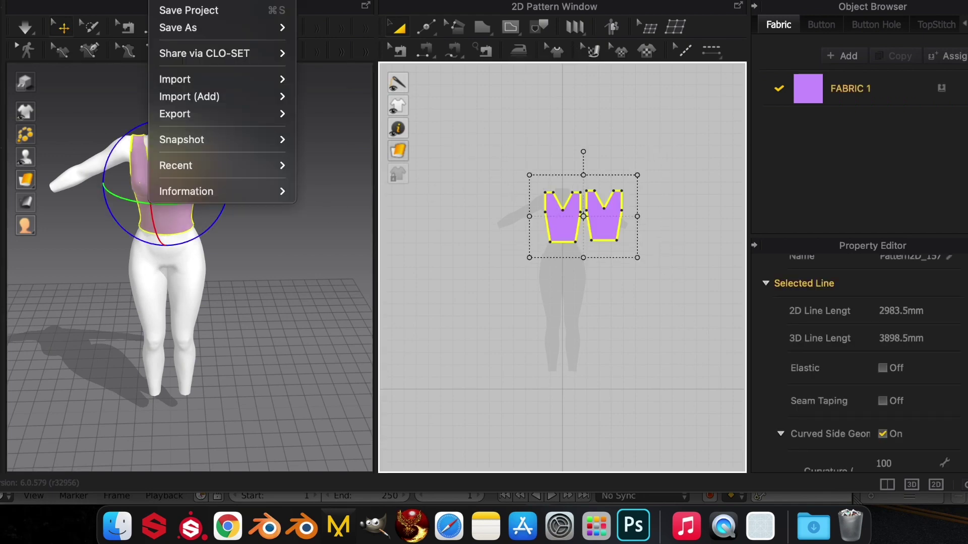
pyautogui.click(368, 133)
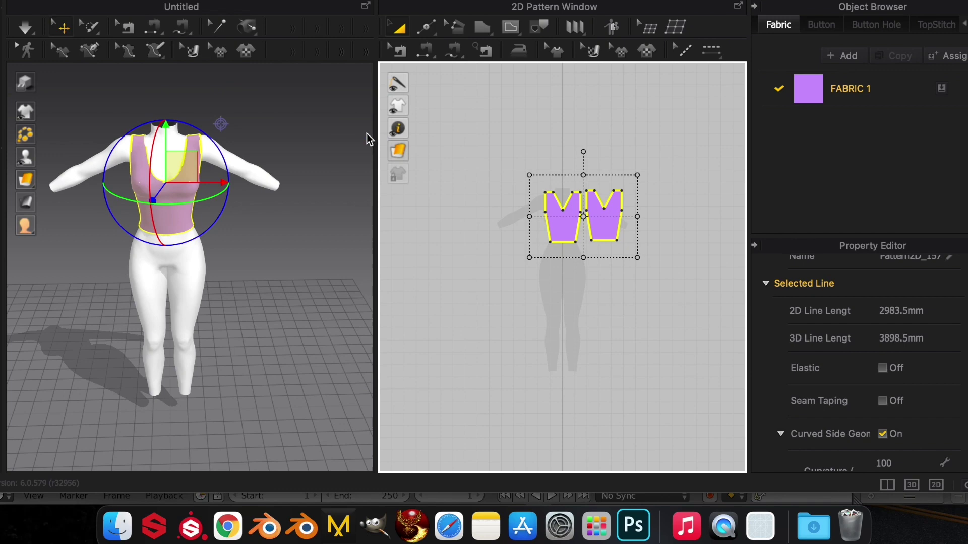
pyautogui.write('PURPTOP')
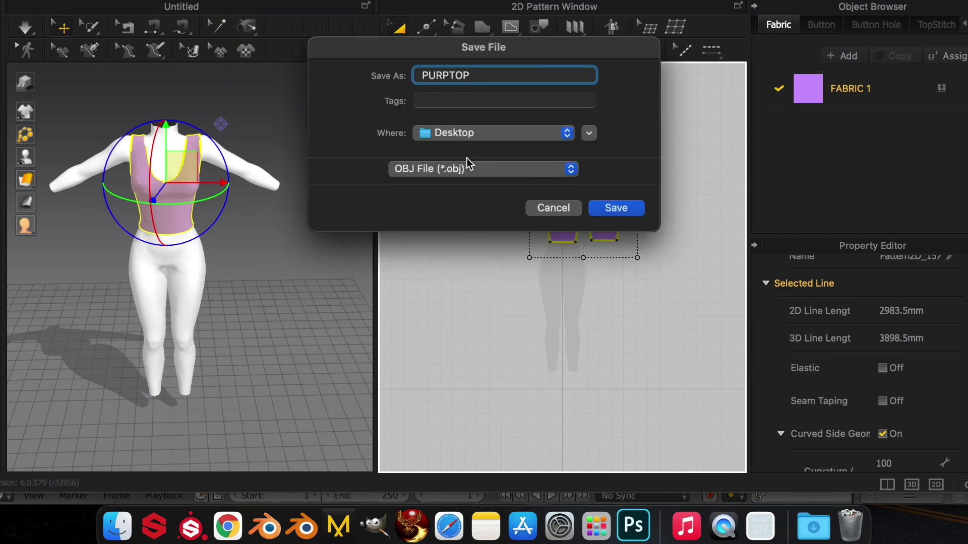
pyautogui.press('Return')
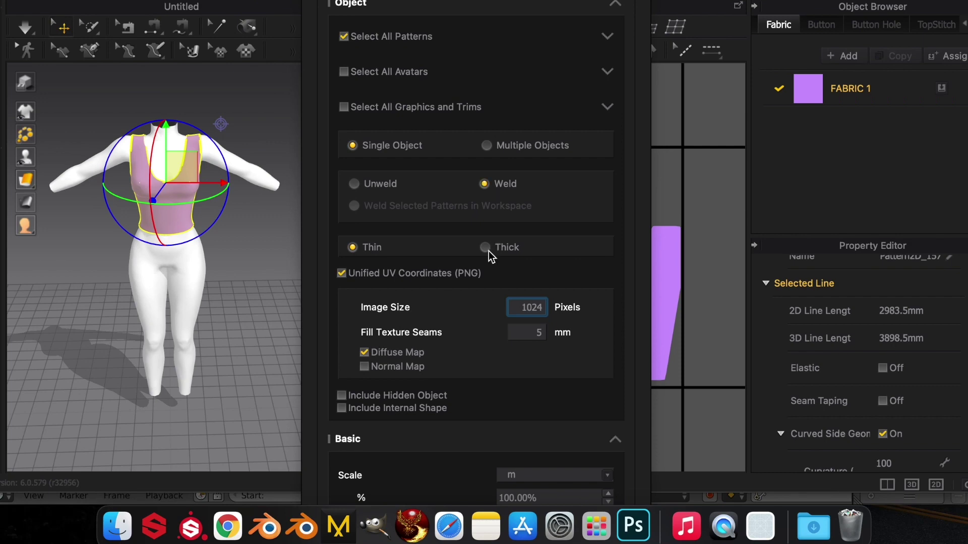
# Set the OBJ export to Thick geometry with the scale in m, and export the top.
pyautogui.click(486, 249)
pyautogui.click(616, 4)
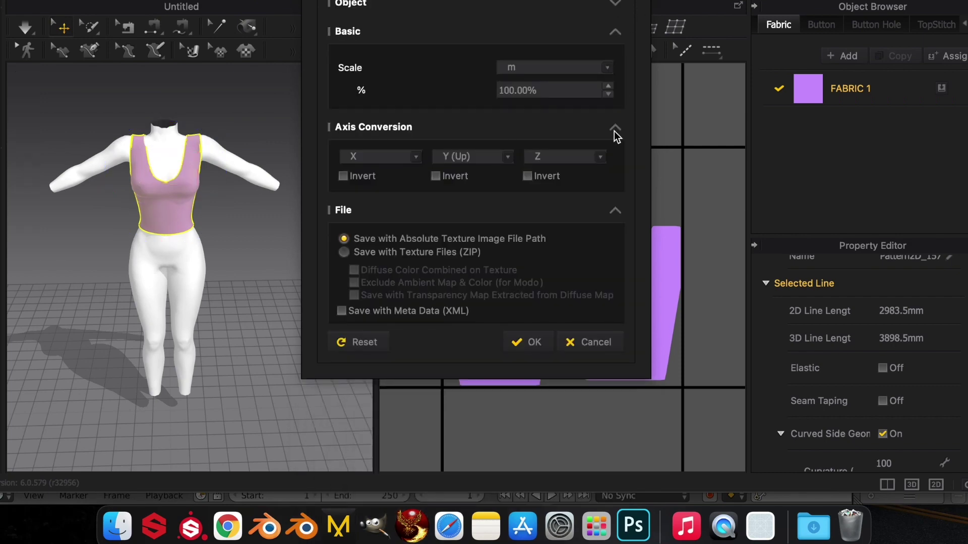
pyautogui.click(595, 75)
pyautogui.click(593, 76)
pyautogui.click(527, 343)
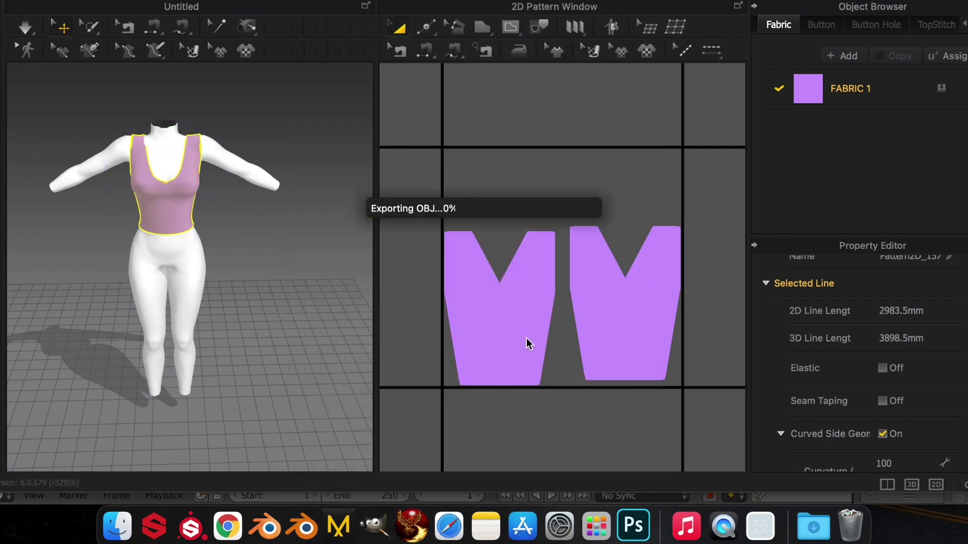
# Switch to Blender and import PURPTOP.obj from the Desktop into the Maitreya Lara body scene.
pyautogui.click(264, 528)
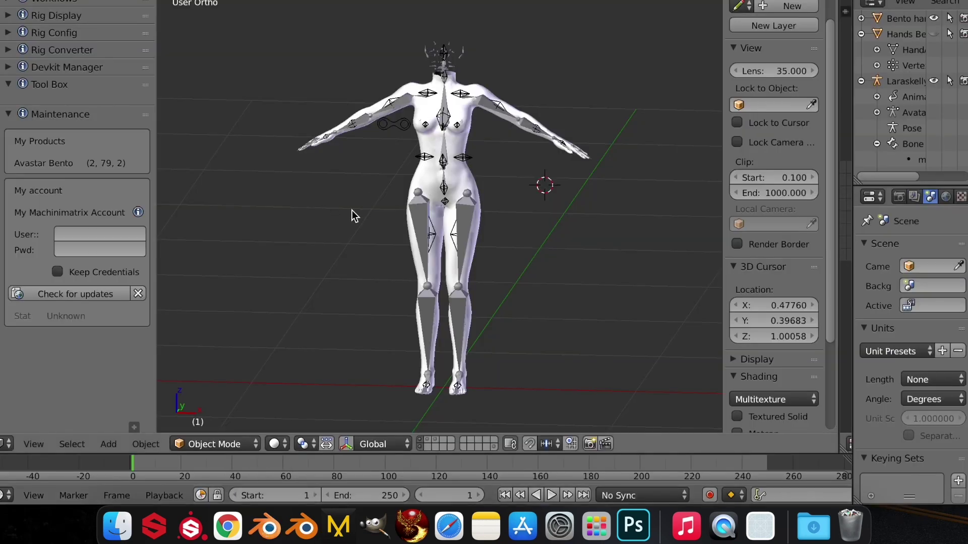
pyautogui.hscroll(2, 351, 210)
pyautogui.hscroll(-3, 352, 210)
pyautogui.click(31, 1)
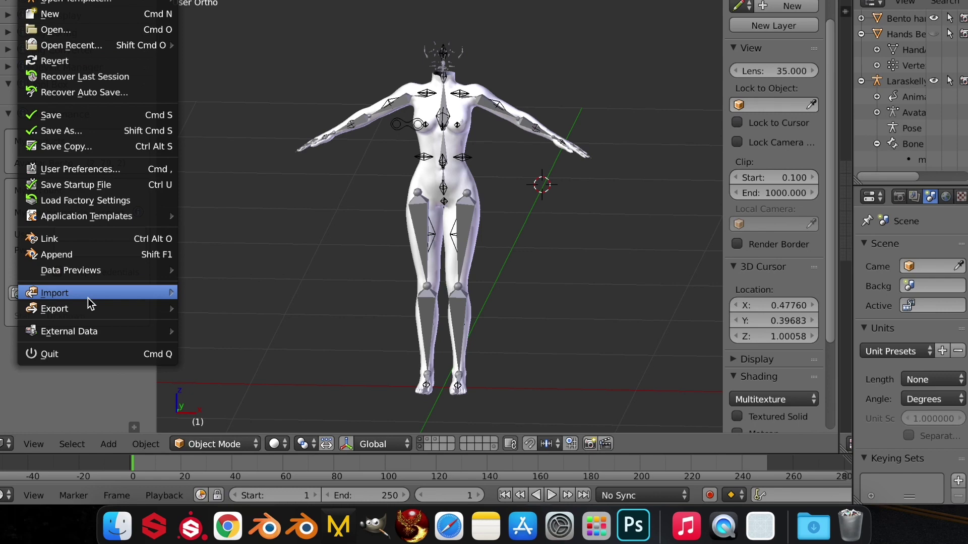
pyautogui.moveTo(90, 296)
pyautogui.click(243, 186)
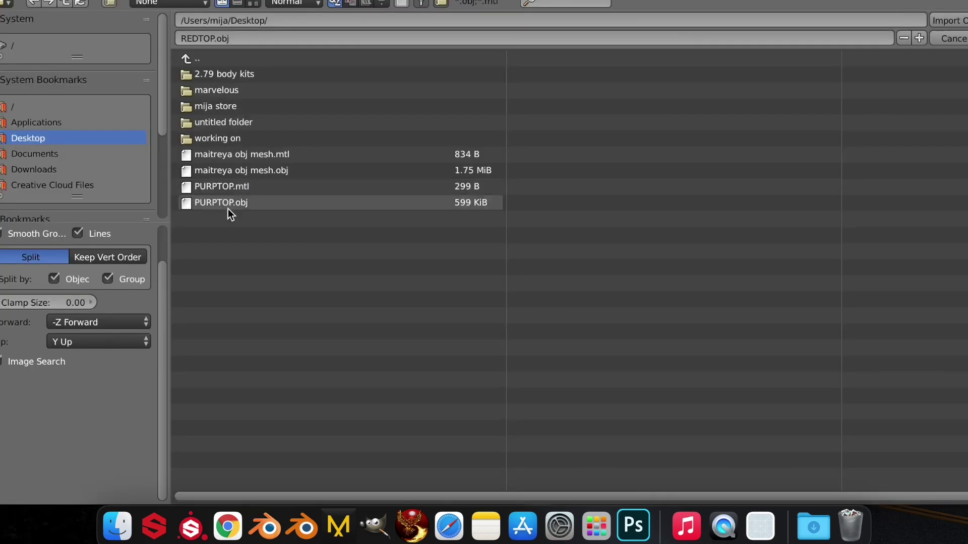
pyautogui.doubleClick(231, 203)
pyautogui.hscroll(10, 624, 155)
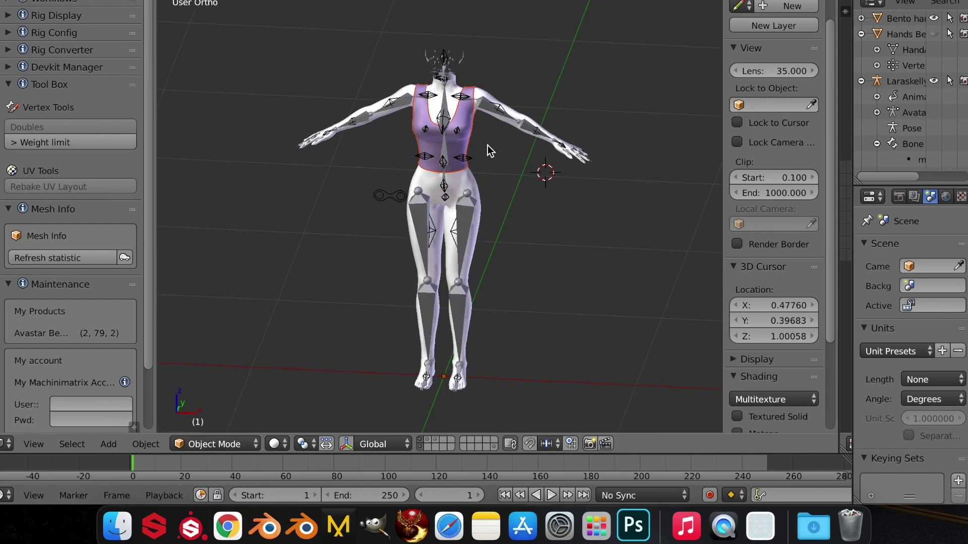
# Select the armature together with the top and bind the top to the armature using the Body Layer mesh as weight source.
pyautogui.scroll(-3, 488, 145)
pyautogui.rightClick(444, 61)
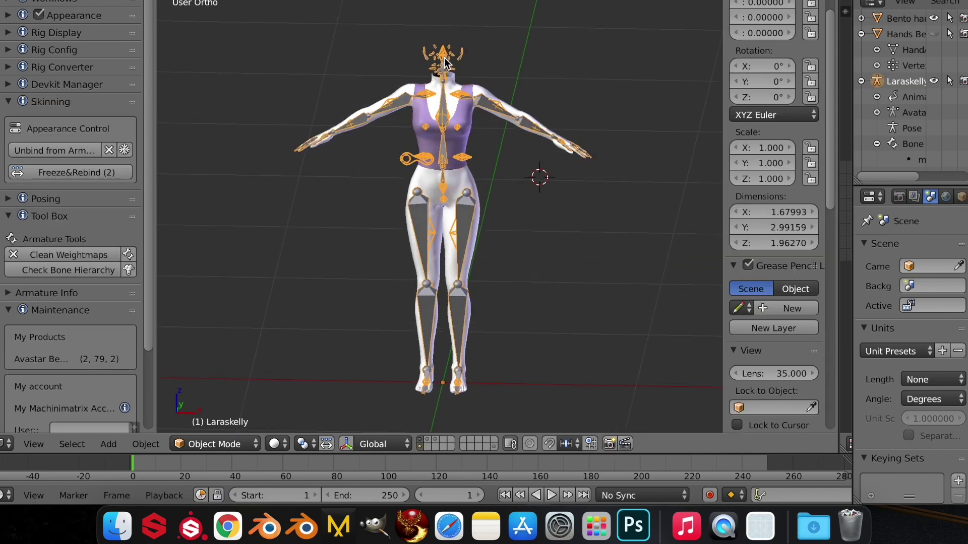
pyautogui.keyDown('shift'); pyautogui.rightClick(468, 148); pyautogui.keyUp('shift')
pyautogui.click(55, 239)
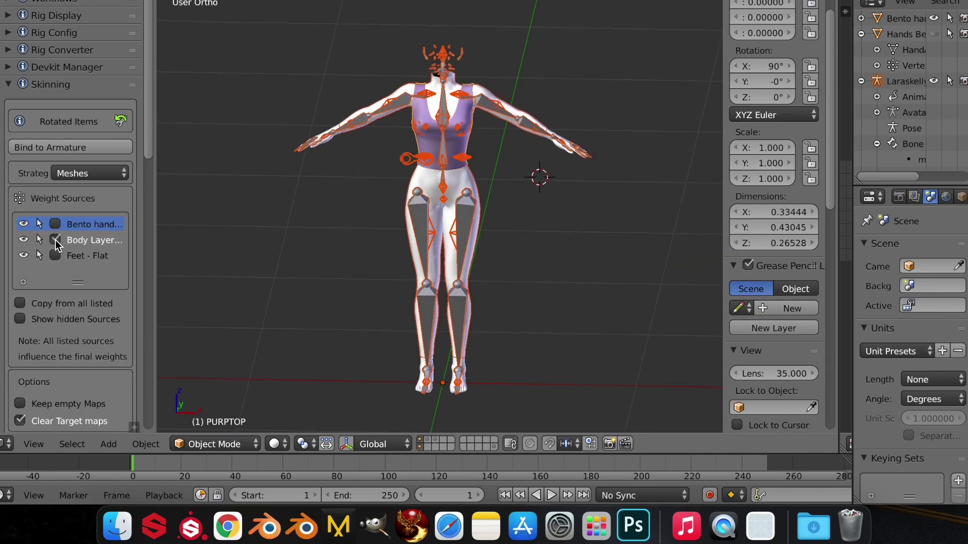
pyautogui.click(87, 150)
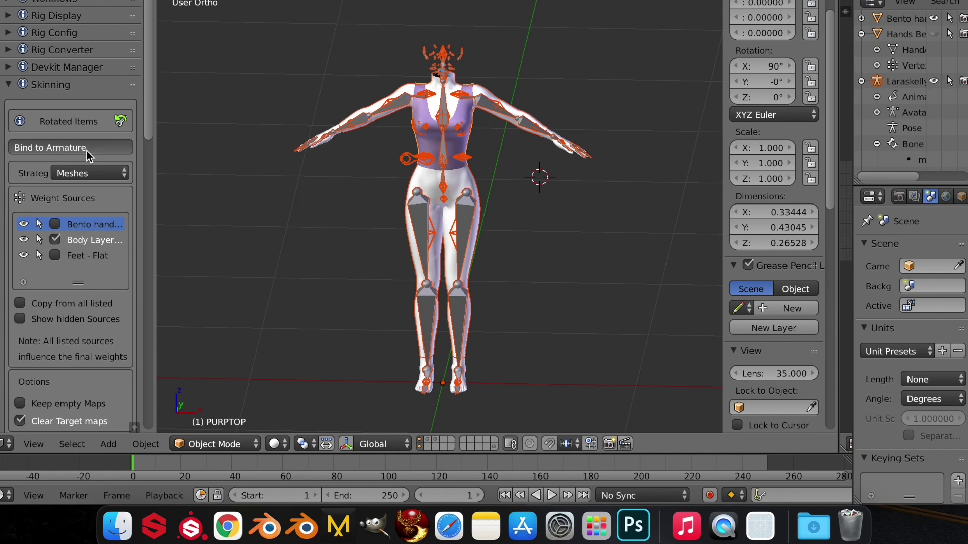
# Select only the purple top and start a Collada (Avastar) export.
pyautogui.rightClick(427, 135)
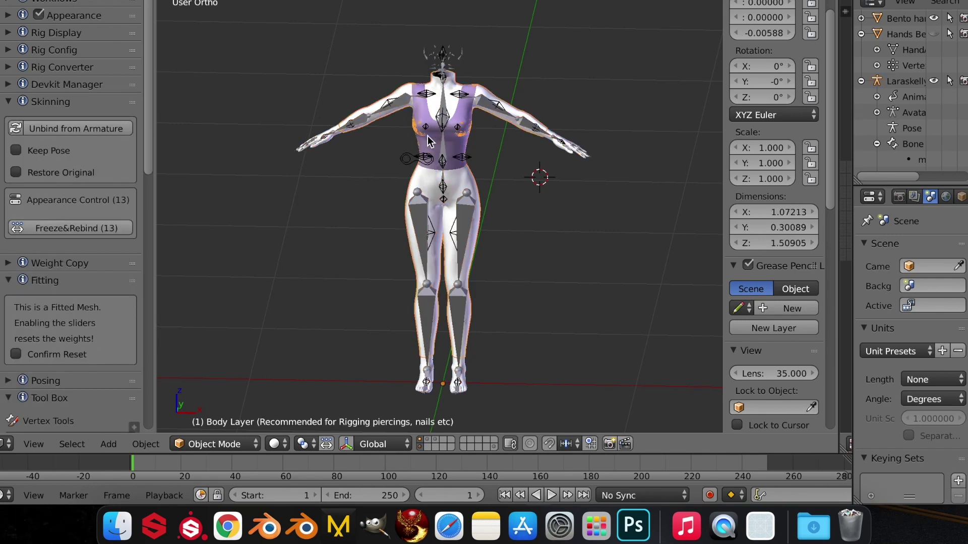
pyautogui.rightClick(474, 147)
pyautogui.click(35, 1)
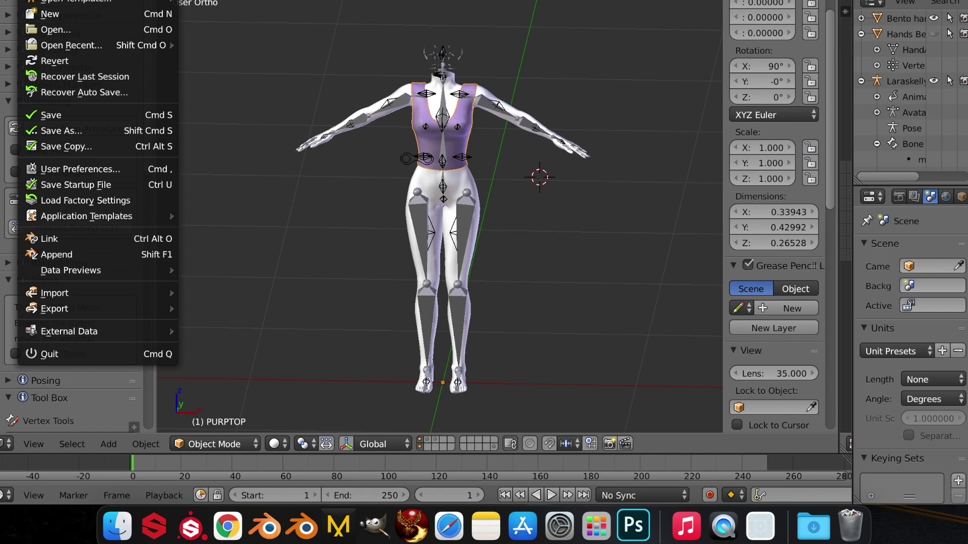
pyautogui.moveTo(109, 309)
pyautogui.click(240, 310)
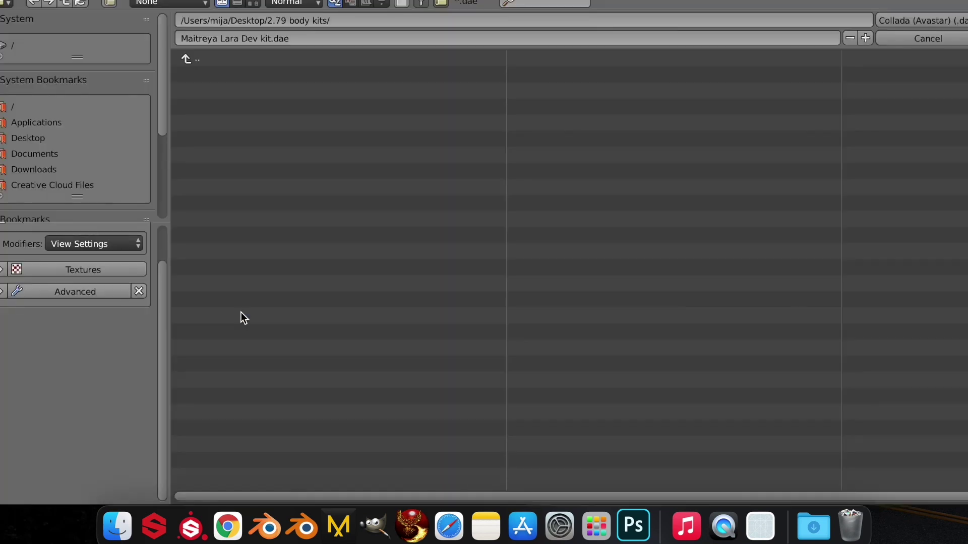
# Export the top to the Desktop as PURP TOP MAITREYA and dismiss the export report.
pyautogui.click(54, 137)
pyautogui.click(321, 34)
pyautogui.write('PURP TOP MAITREYA')
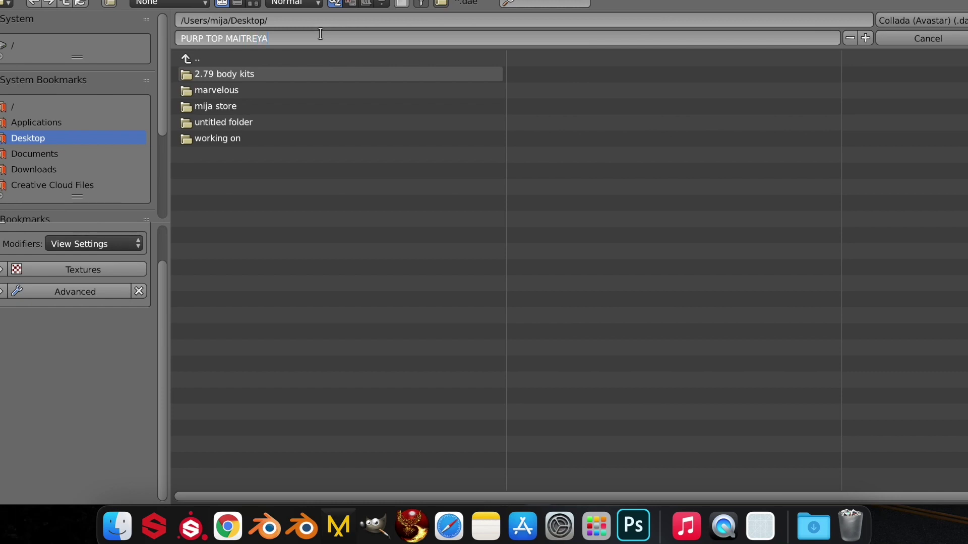
pyautogui.click(918, 26)
pyautogui.click(916, 22)
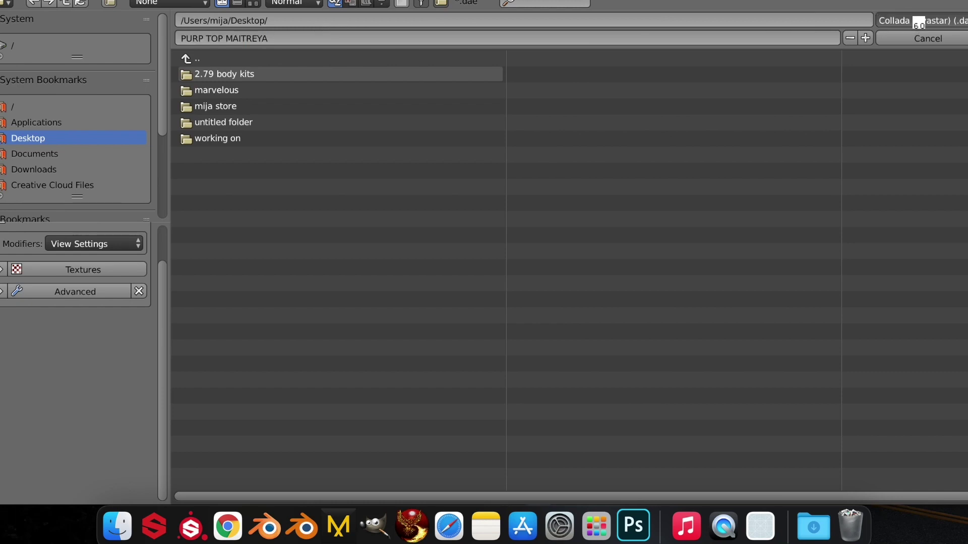
pyautogui.click(918, 22)
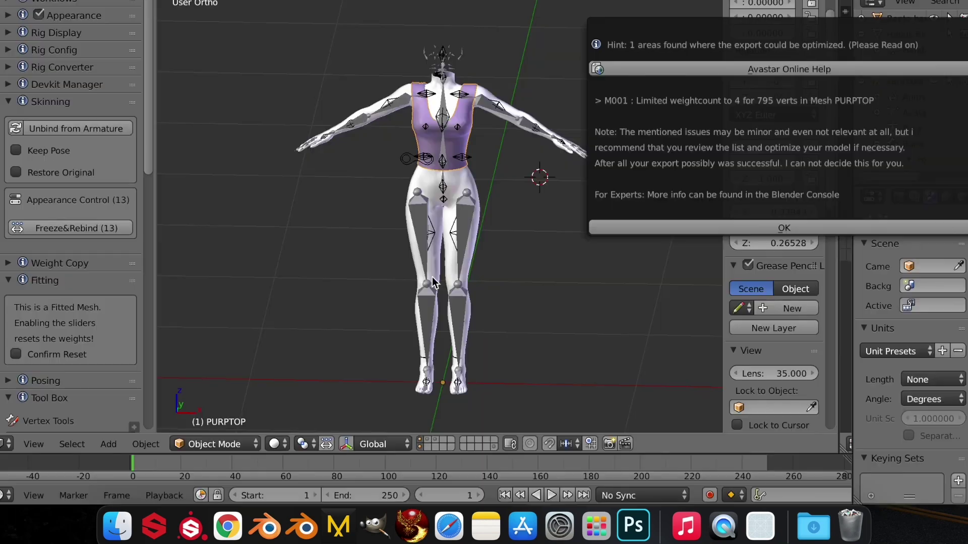
pyautogui.click(619, 227)
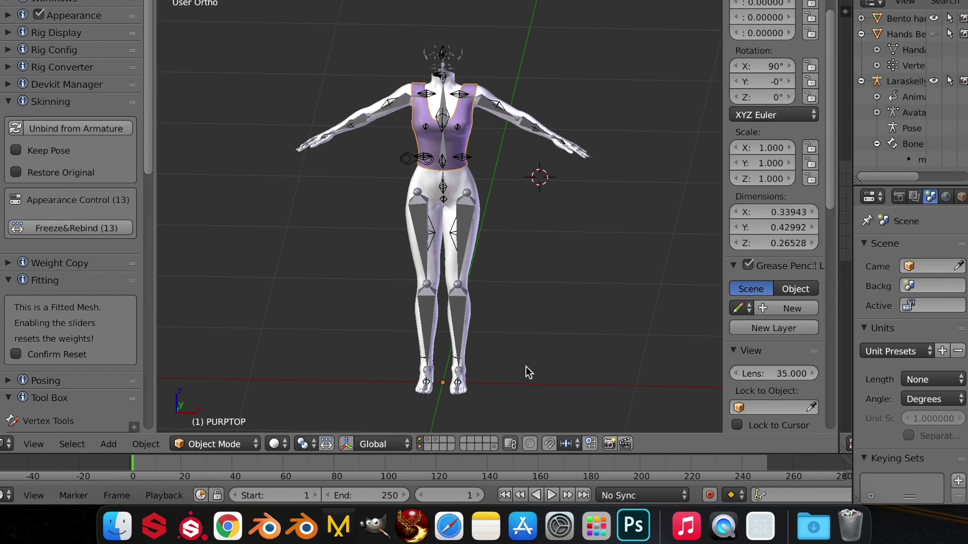
# Switch to the Firestorm viewer and load PURP TOP MAITREYA.dae from the Desktop for a mesh model upload.
pyautogui.click(413, 529)
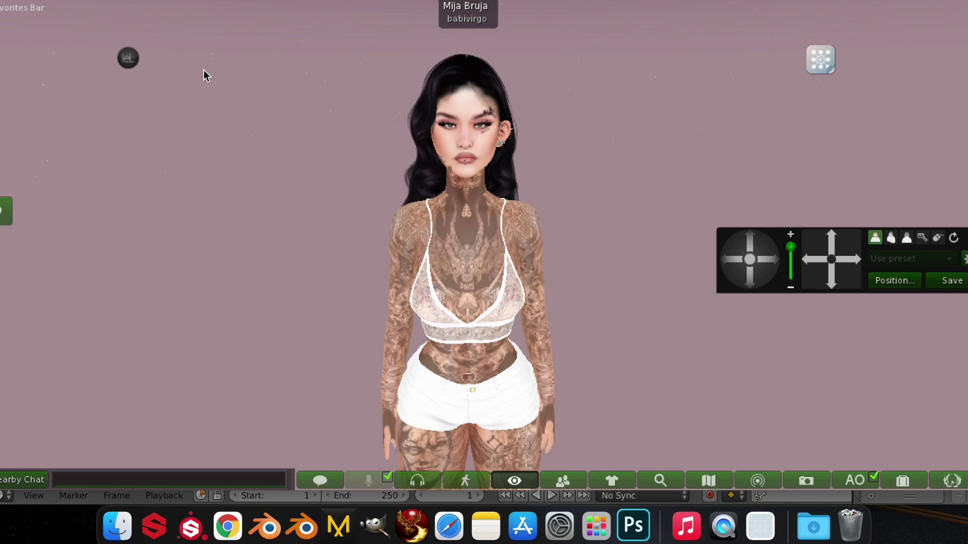
pyautogui.click(121, 1)
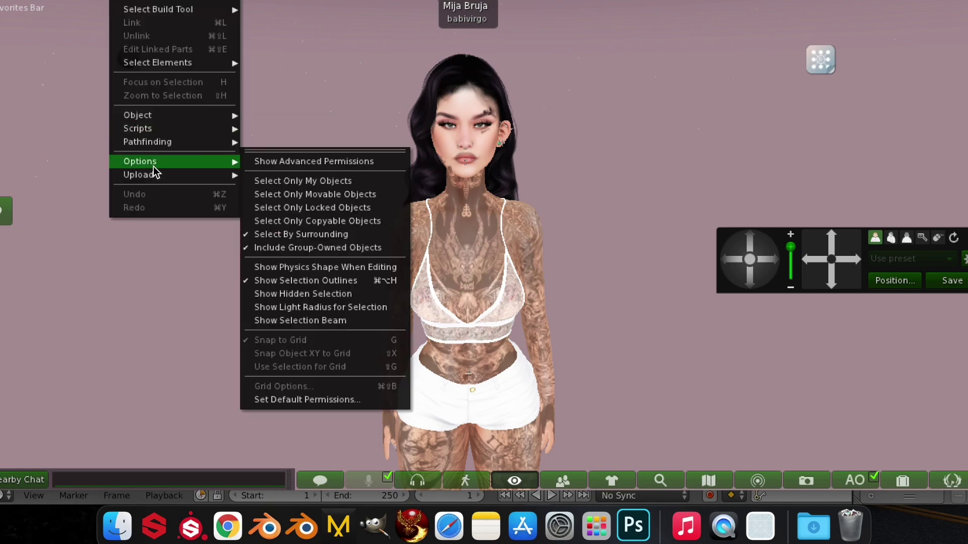
pyautogui.moveTo(153, 175)
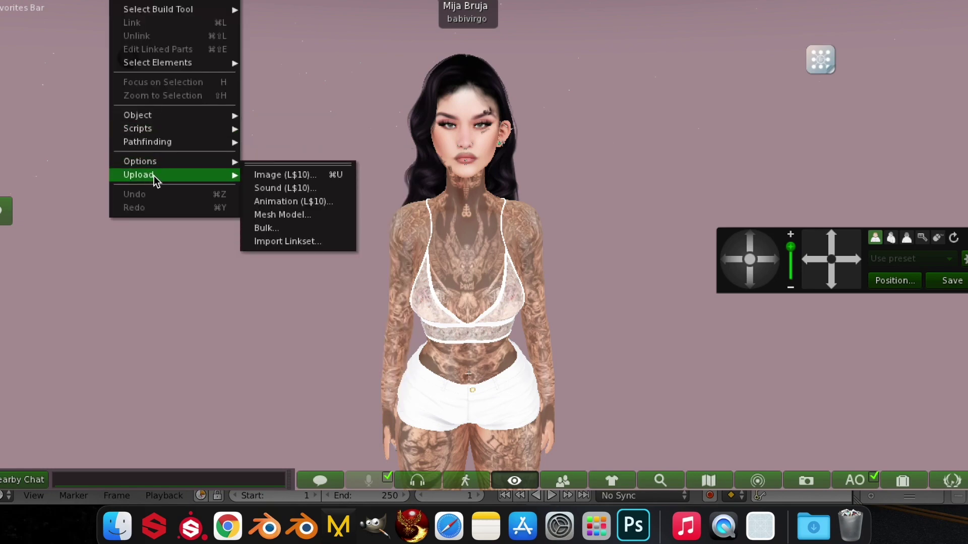
pyautogui.click(276, 215)
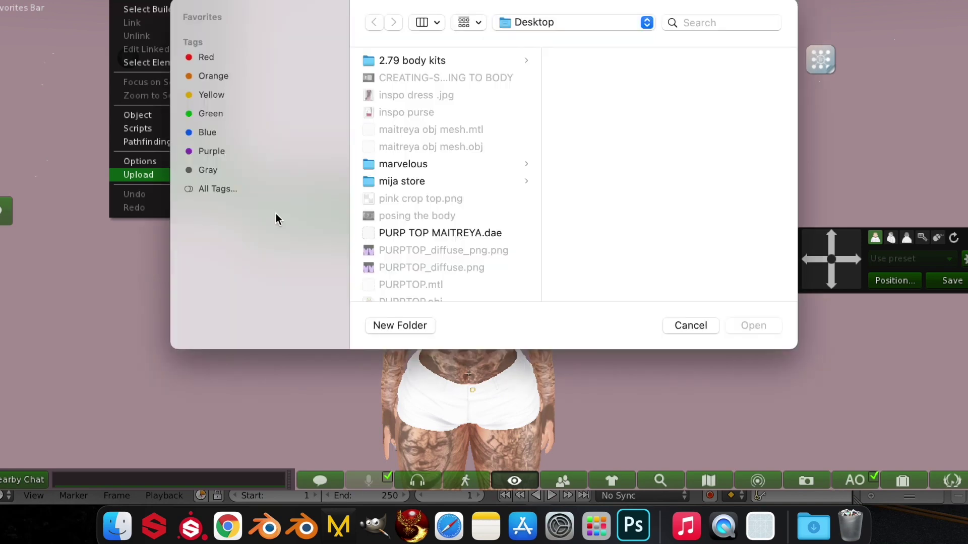
pyautogui.click(416, 233)
pyautogui.click(756, 327)
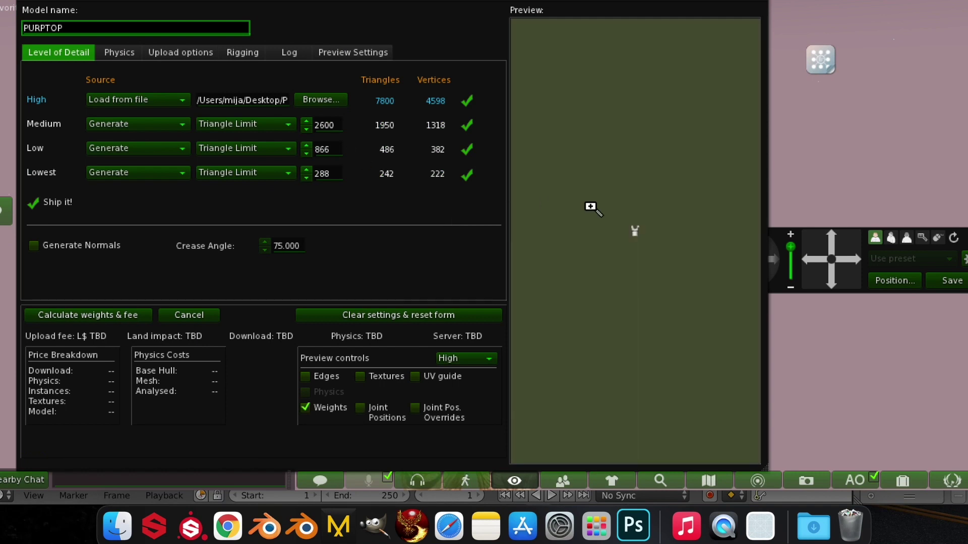
# Set the triangle limits of the Medium, Low and Lowest levels of detail to 0.
pyautogui.scroll(5, 634, 231)
pyautogui.moveTo(635, 236)
pyautogui.mouseDown()
pyautogui.moveTo(670, 232)
pyautogui.moveTo(635, 235)
pyautogui.mouseUp()
pyautogui.moveTo(637, 195); pyautogui.dragTo(616, 180)
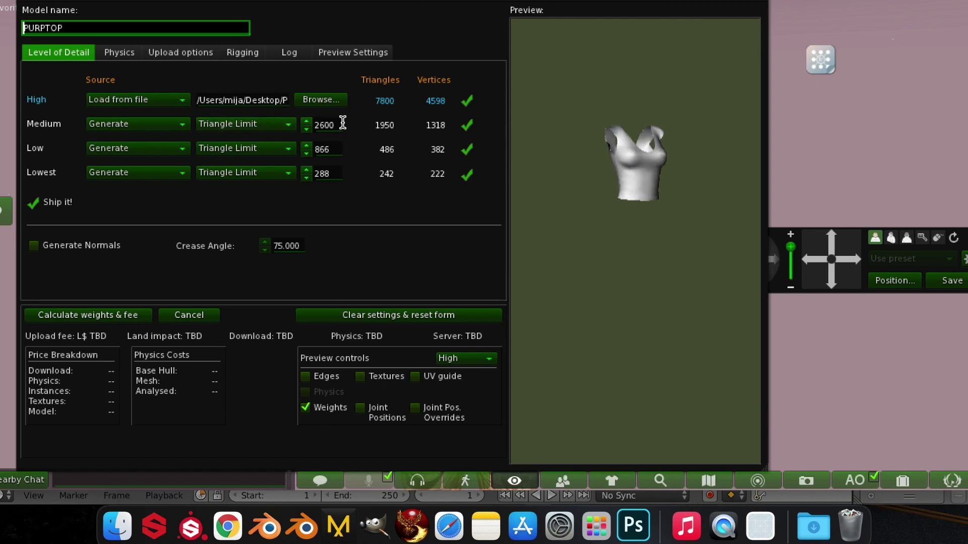
pyautogui.click(323, 125)
pyautogui.write('0')
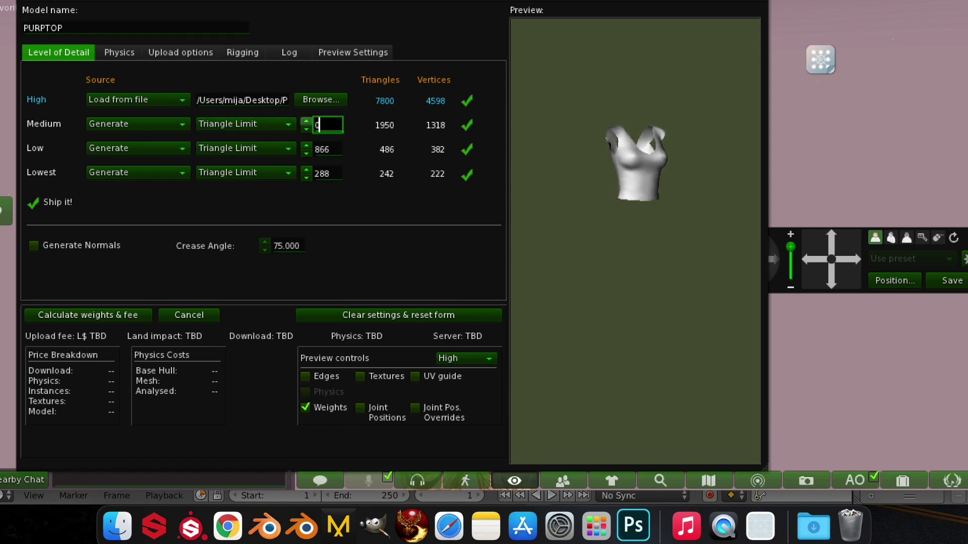
pyautogui.click(329, 149)
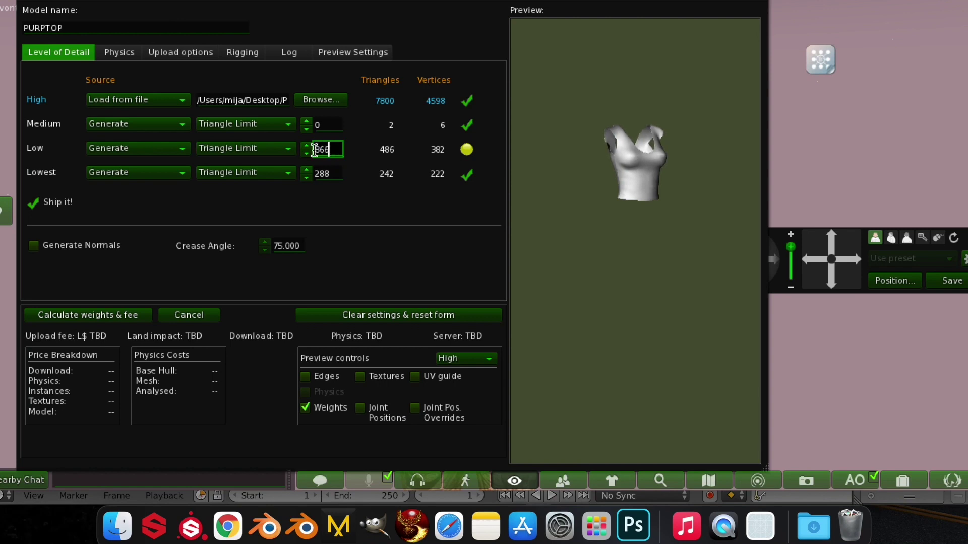
pyautogui.doubleClick(314, 149)
pyautogui.write('0')
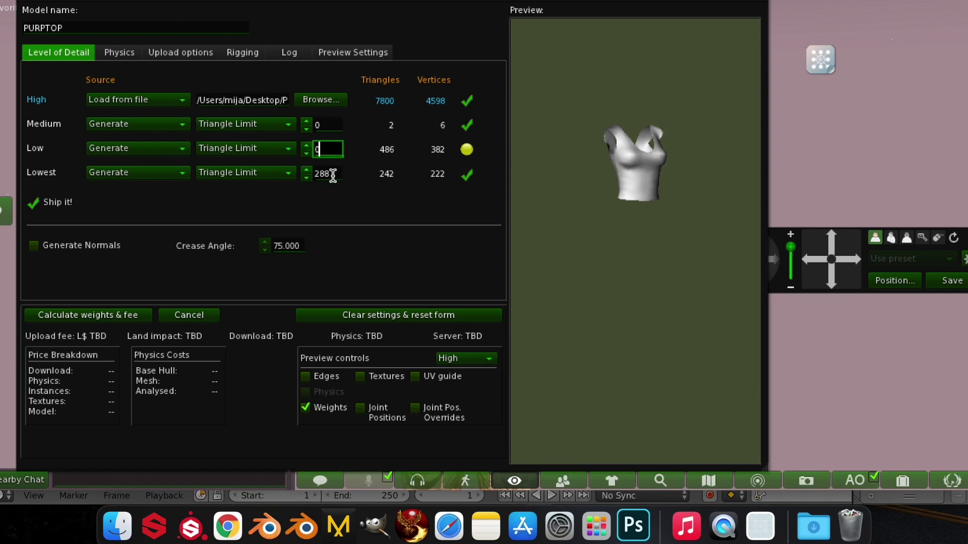
pyautogui.click(332, 175)
pyautogui.doubleClick(303, 174)
pyautogui.press('BackSpace')
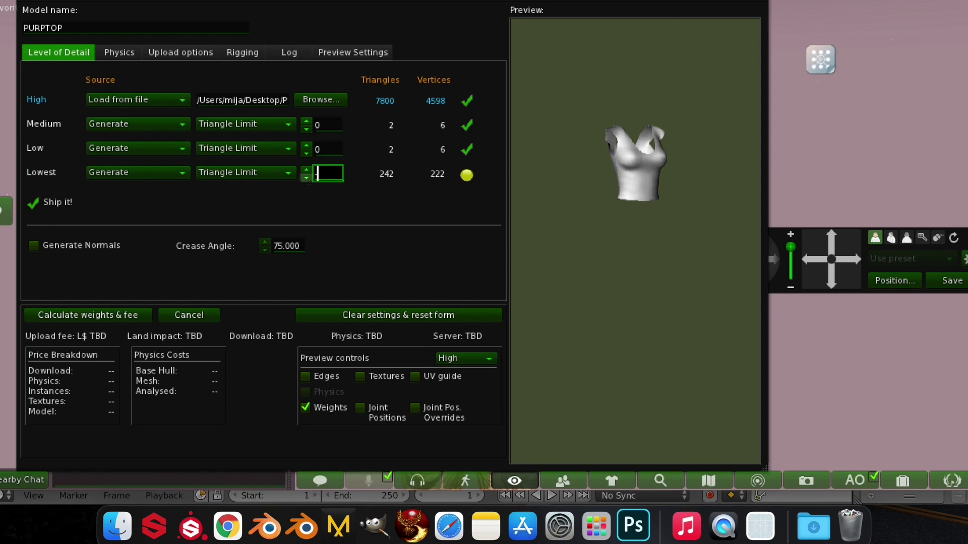
# Calculate the weights and fee for the PURPTOP model with skin weight included, and upload it.
pyautogui.click(233, 52)
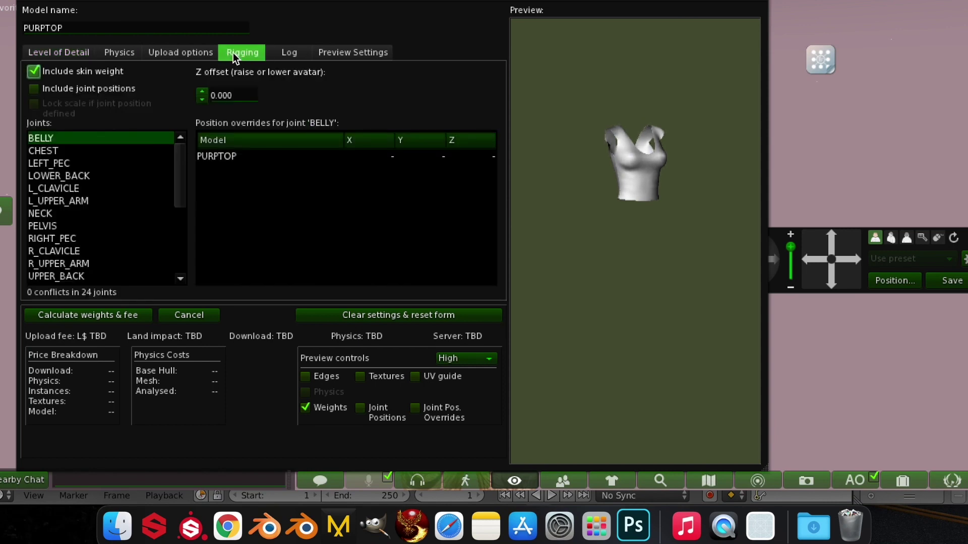
pyautogui.click(61, 53)
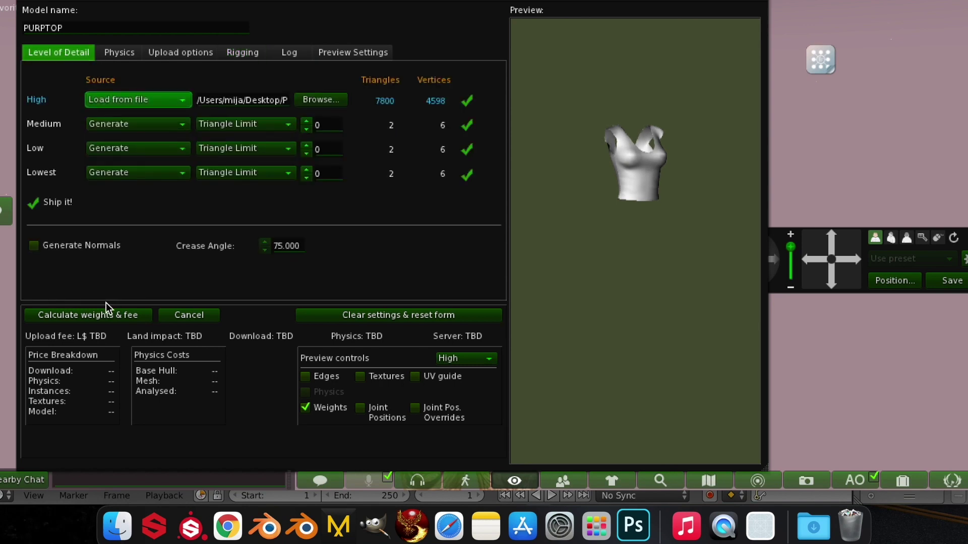
pyautogui.click(97, 313)
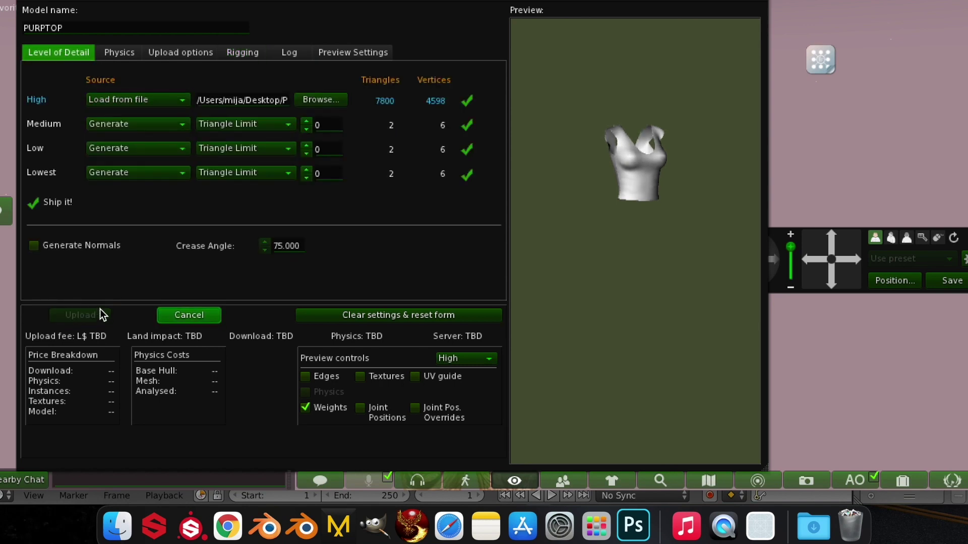
pyautogui.moveTo(641, 180); pyautogui.dragTo(585, 180)
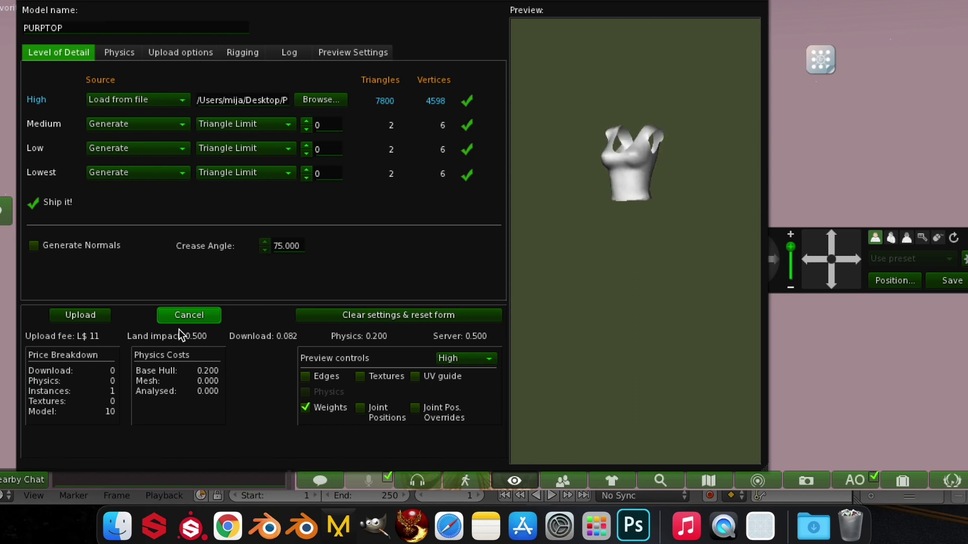
pyautogui.click(85, 315)
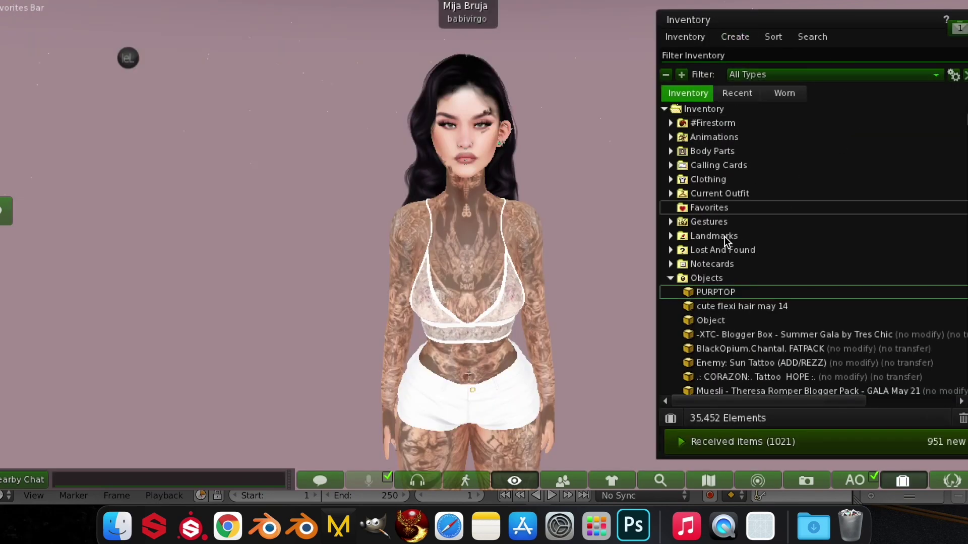
# Take off the white Vanessa Bralette (Lace) by finding it among the worn clothing, and return to the full inventory.
pyautogui.rightClick(510, 303)
pyautogui.click(746, 292)
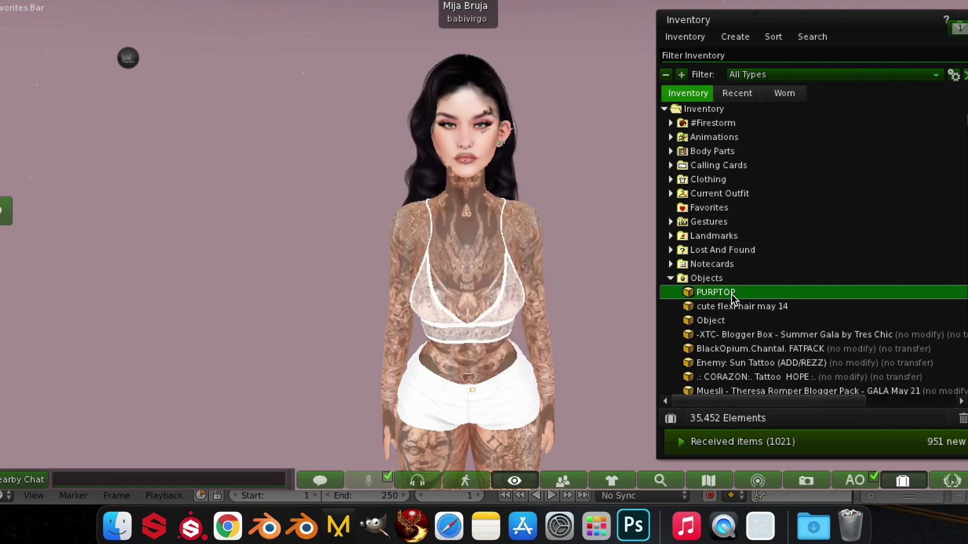
pyautogui.click(791, 93)
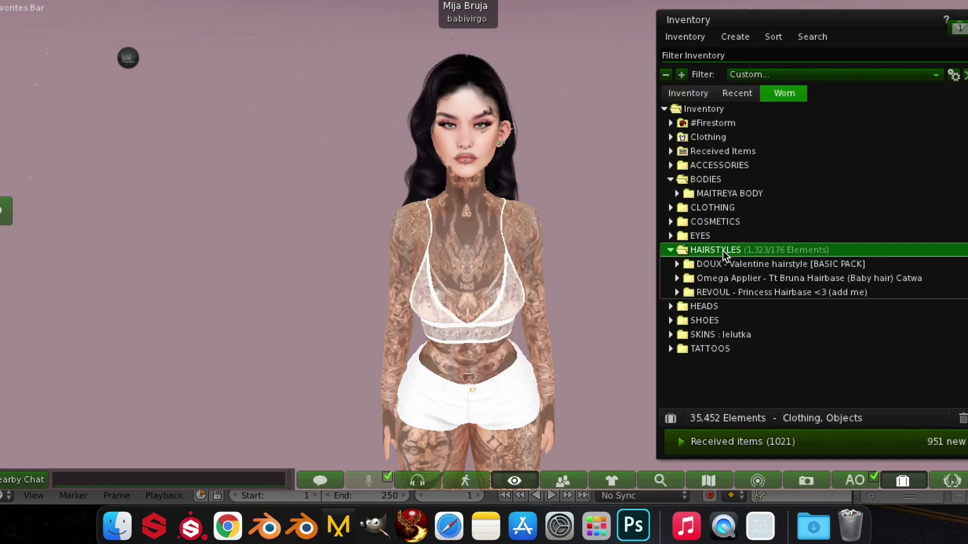
pyautogui.click(678, 212)
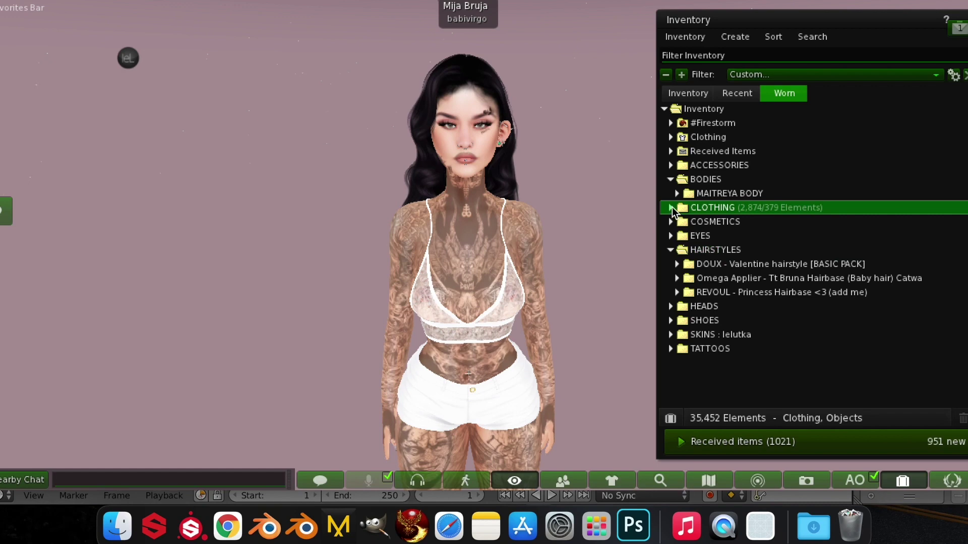
pyautogui.click(671, 207)
pyautogui.click(676, 235)
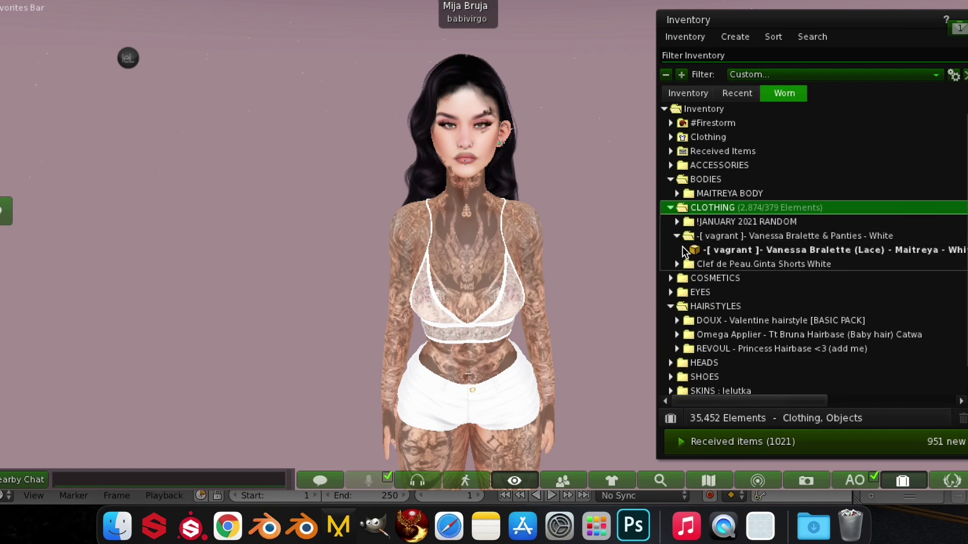
pyautogui.click(685, 250)
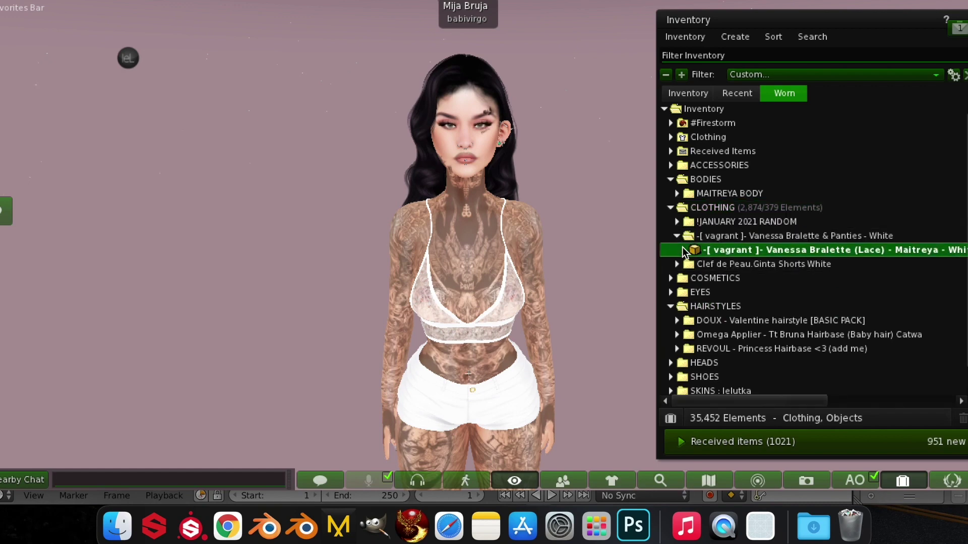
pyautogui.click(695, 95)
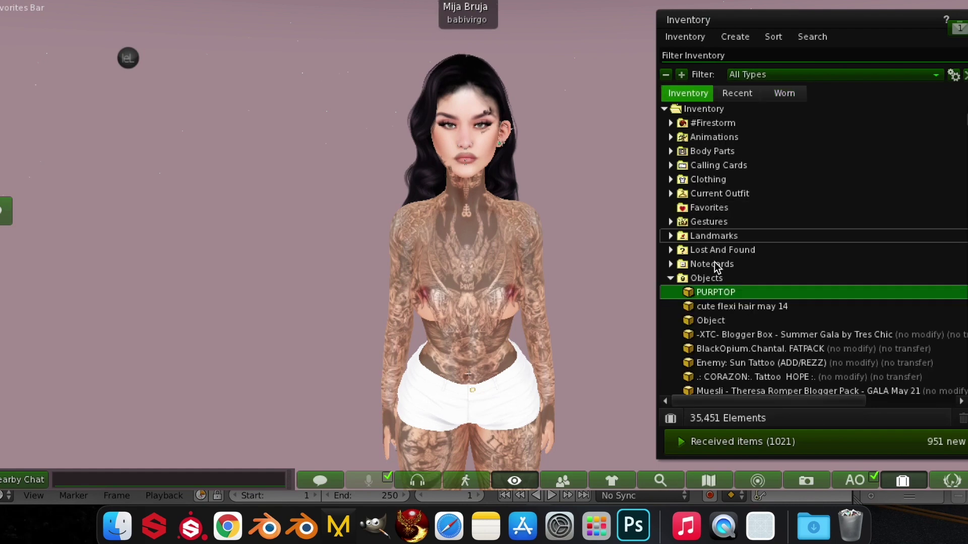
# Add the PURPTOP object to the avatar's current outfit and close the inventory.
pyautogui.rightClick(704, 294)
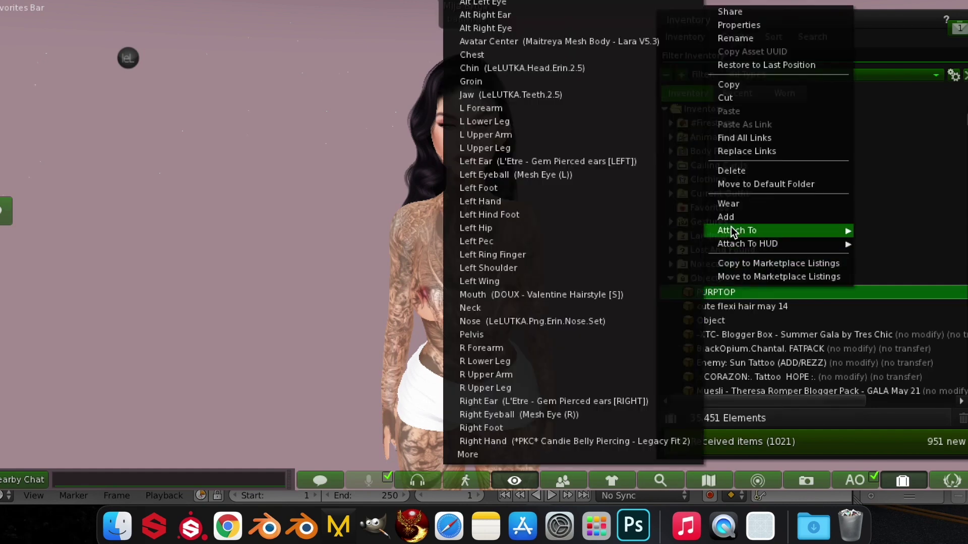
pyautogui.click(729, 216)
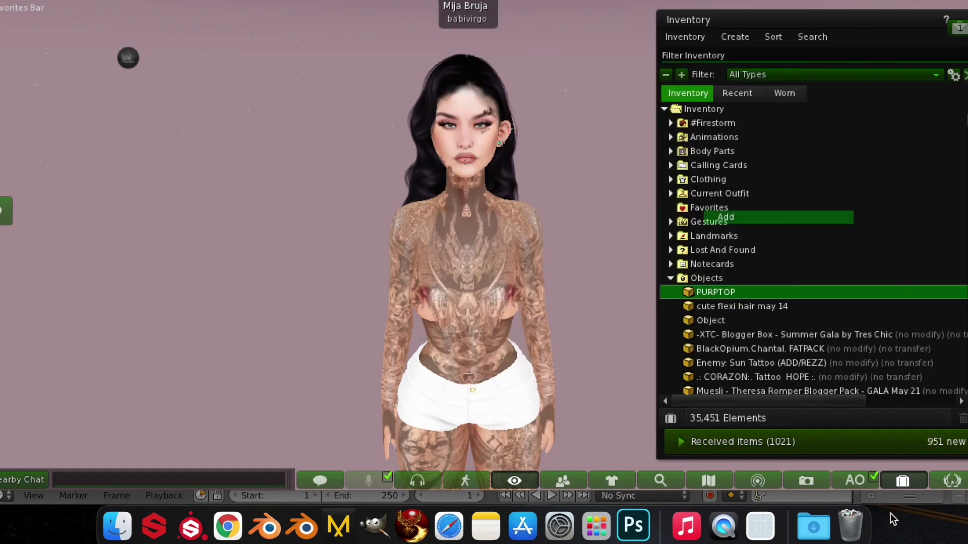
pyautogui.click(901, 481)
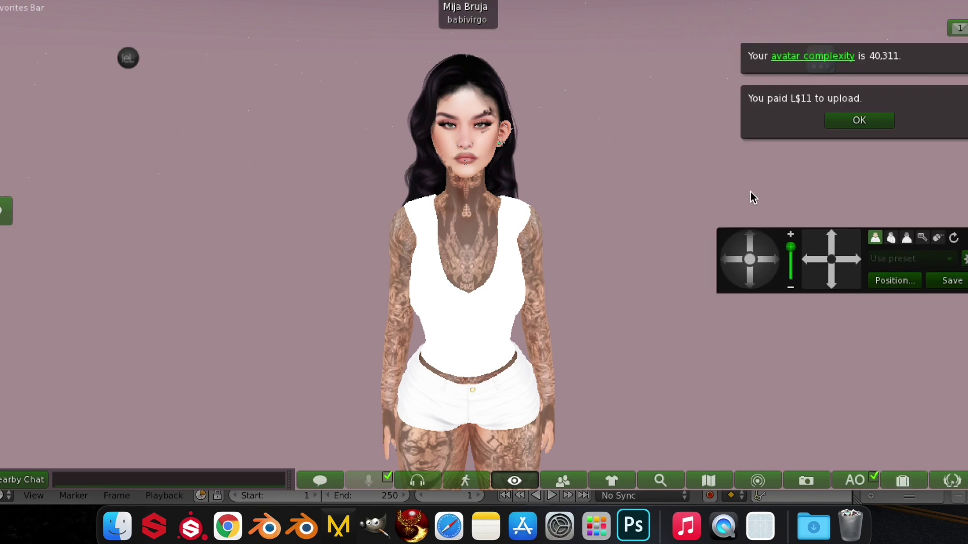
# Inspect the worn top's edit properties, close them and dismiss the upload payment notice.
pyautogui.rightClick(492, 325)
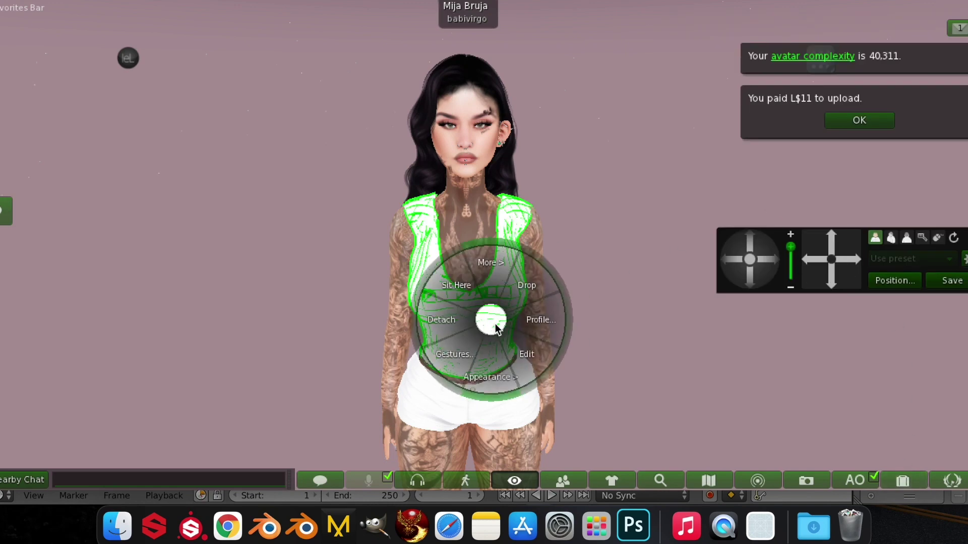
pyautogui.click(524, 357)
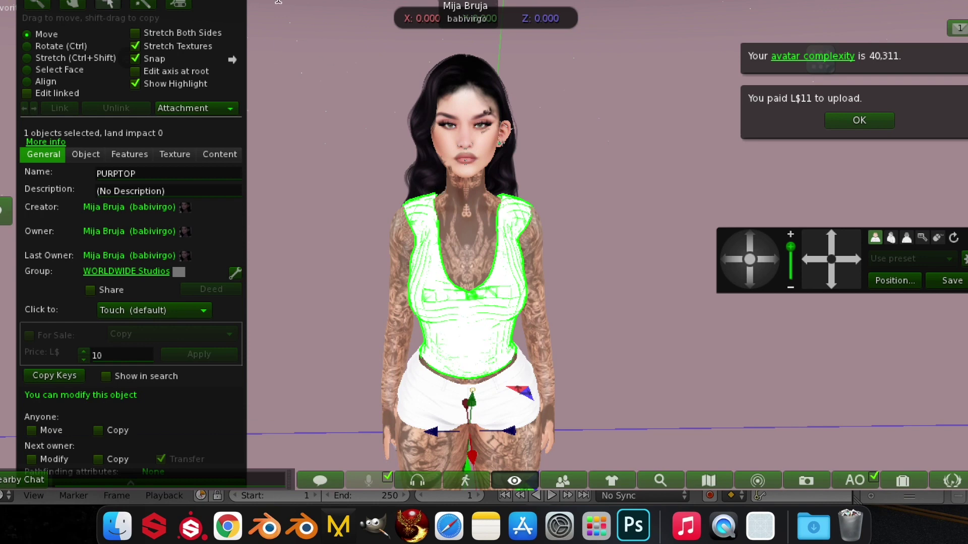
pyautogui.click(242, 3)
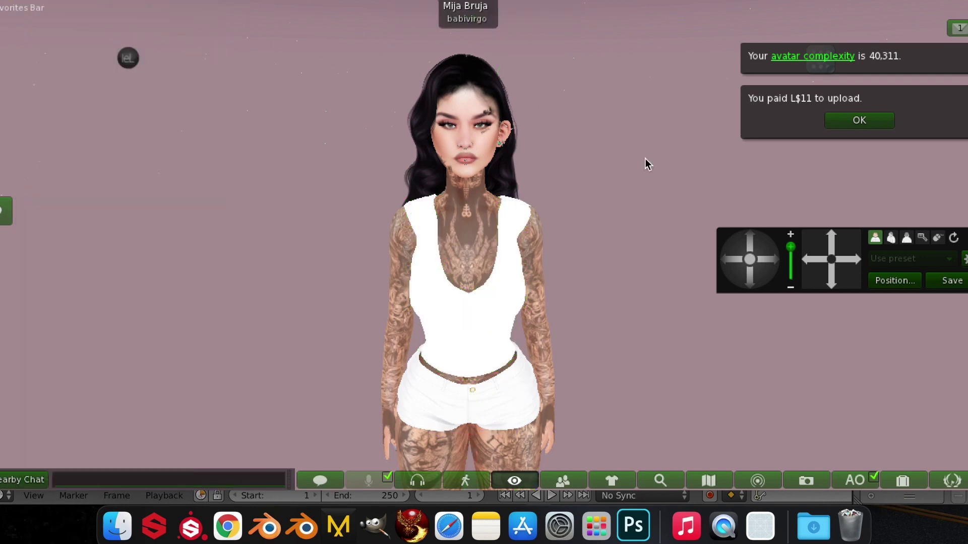
pyautogui.click(880, 121)
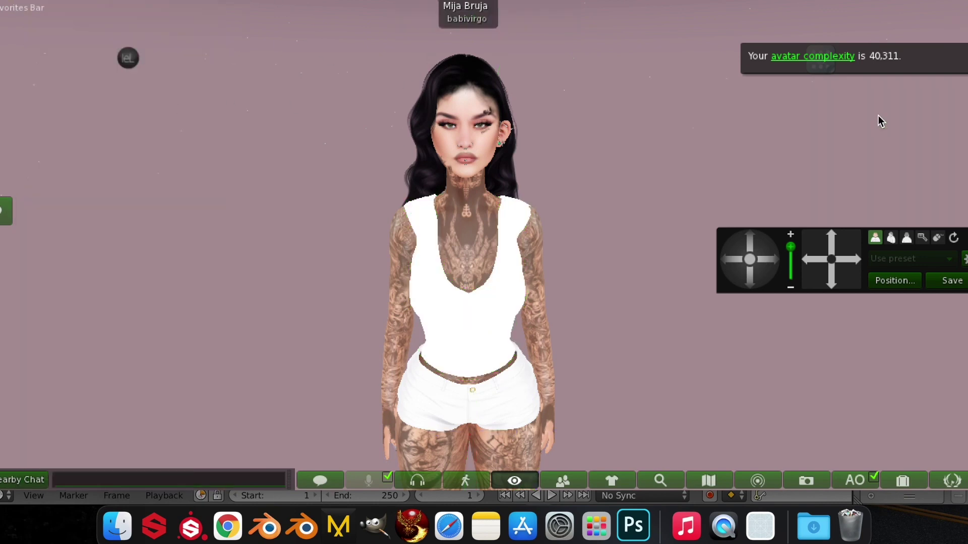
pyautogui.moveTo(773, 264); pyautogui.dragTo(773, 265)
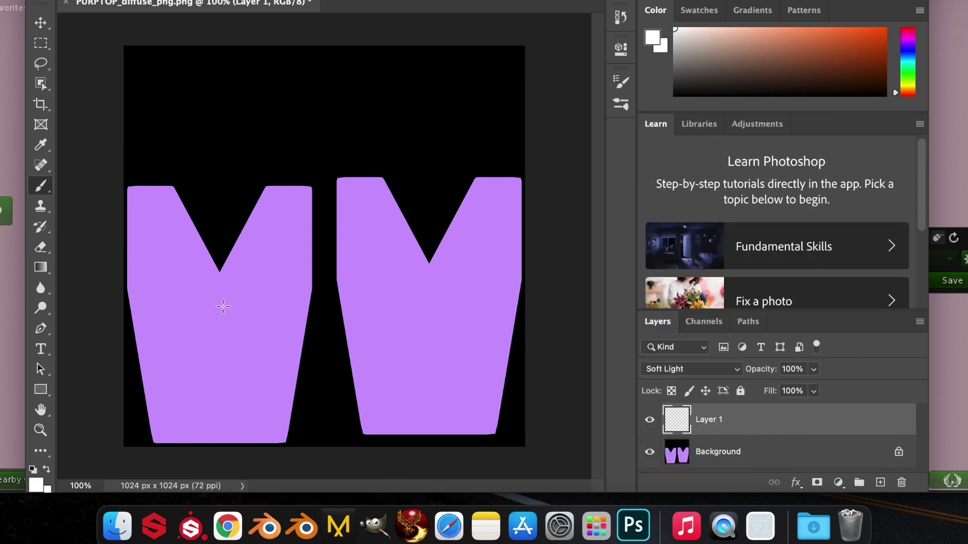
# In Photoshop, paint thin straight black seam lines just inside the edges of the left pattern piece on Layer 1.
pyautogui.press('d')
pyautogui.press('super+0')
pyautogui.click(99, 184)
pyautogui.keyDown('shift'); pyautogui.click(149, 184); pyautogui.keyUp('shift')
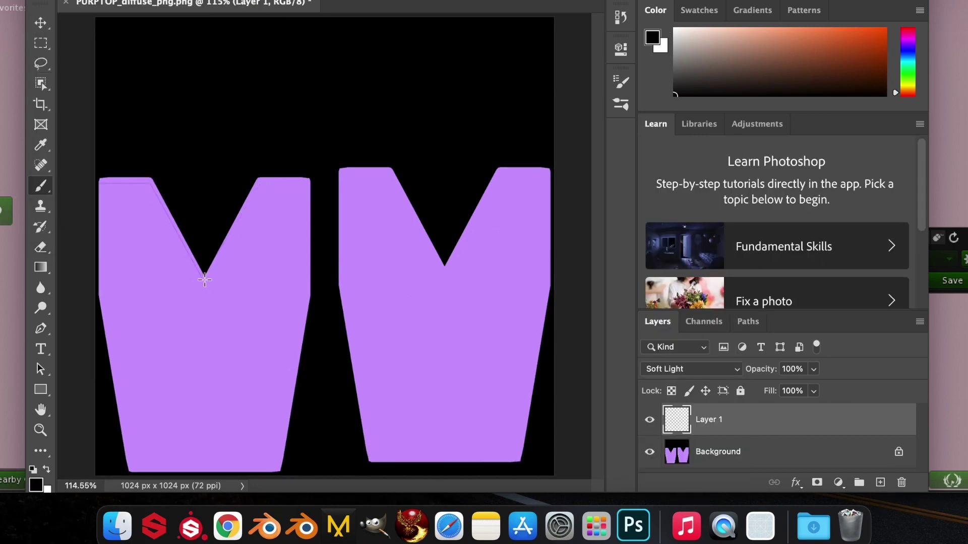
pyautogui.keyDown('alt'); pyautogui.scroll(2, 204, 280); pyautogui.keyUp('alt')
pyautogui.keyDown('shift'); pyautogui.click(301, 313); pyautogui.keyUp('shift')
pyautogui.scroll(-4, 301, 313)
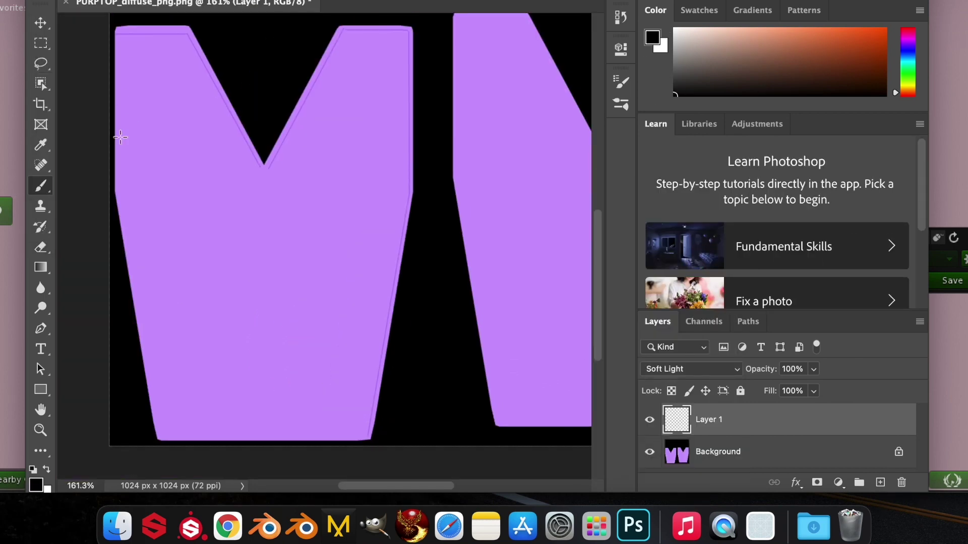
pyautogui.keyDown('shift'); pyautogui.click(161, 437); pyautogui.keyUp('shift')
pyautogui.keyDown('shift'); pyautogui.click(366, 436); pyautogui.keyUp('shift')
# Paint matching thin black seam lines along the side and bottom edges of the right pattern piece.
pyautogui.hscroll(5, 408, 240)
pyautogui.click(282, 34)
pyautogui.keyDown('shift'); pyautogui.click(282, 190); pyautogui.keyUp('shift')
pyautogui.keyDown('shift'); pyautogui.click(324, 421); pyautogui.keyUp('shift')
pyautogui.hscroll(2, 494, 421)
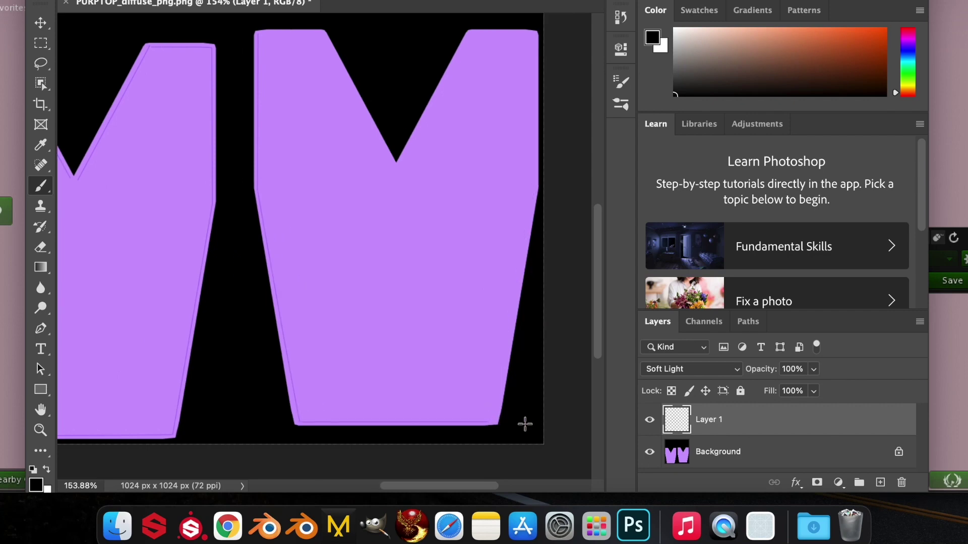
pyautogui.keyDown('shift'); pyautogui.click(495, 422); pyautogui.keyUp('shift')
pyautogui.click(525, 34)
pyautogui.keyDown('shift'); pyautogui.click(525, 190); pyautogui.keyUp('shift')
pyautogui.keyDown('shift'); pyautogui.click(486, 422); pyautogui.keyUp('shift')
# Set Layer 1 to Overlay and paint thin white highlight lines along all edges of the left pattern piece.
pyautogui.hscroll(-5, 229, 127)
pyautogui.keyDown('alt'); pyautogui.scroll(-1, 229, 127); pyautogui.keyUp('alt')
pyautogui.click(691, 369)
pyautogui.press('x')
pyautogui.click(175, 54)
pyautogui.keyDown('shift'); pyautogui.click(237, 53); pyautogui.keyUp('shift')
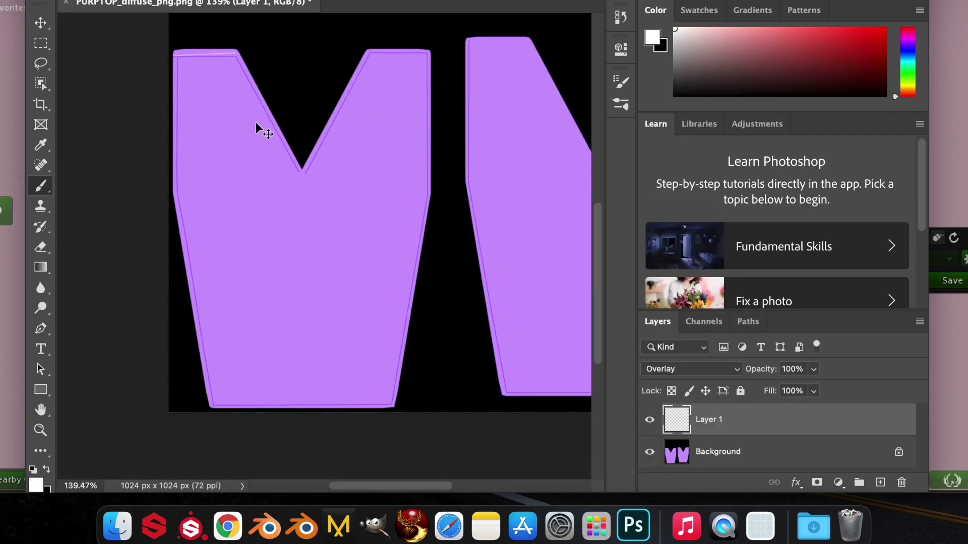
pyautogui.keyDown('shift'); pyautogui.click(301, 169); pyautogui.keyUp('shift')
pyautogui.keyDown('shift'); pyautogui.click(369, 52); pyautogui.keyUp('shift')
pyautogui.keyDown('shift'); pyautogui.click(427, 52); pyautogui.keyUp('shift')
pyautogui.keyDown('shift'); pyautogui.click(429, 192); pyautogui.keyUp('shift')
pyautogui.keyDown('shift'); pyautogui.click(394, 404); pyautogui.keyUp('shift')
pyautogui.keyDown('shift'); pyautogui.click(176, 192); pyautogui.keyUp('shift')
pyautogui.keyDown('shift'); pyautogui.click(211, 405); pyautogui.keyUp('shift')
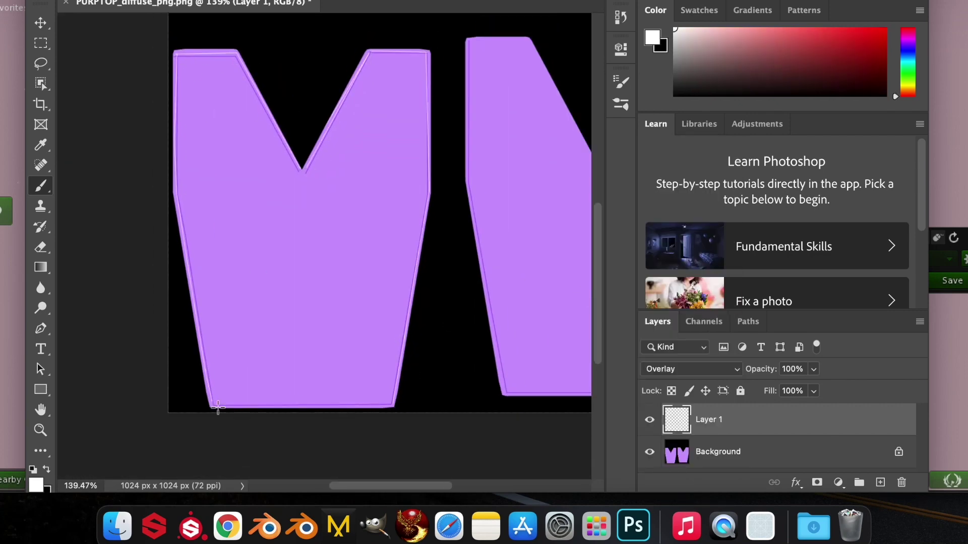
pyautogui.keyDown('shift'); pyautogui.click(393, 405); pyautogui.keyUp('shift')
# Add a new Soft Light layer and paint soft white highlights over both sides of the bust.
pyautogui.click(690, 369)
pyautogui.hscroll(1, 464, 200)
pyautogui.click(880, 483)
pyautogui.moveTo(116, 24); pyautogui.dragTo(129, 24)
pyautogui.press('Return')
pyautogui.click(691, 369)
pyautogui.moveTo(207, 186); pyautogui.dragTo(220, 222)
pyautogui.moveTo(344, 214); pyautogui.dragTo(341, 190)
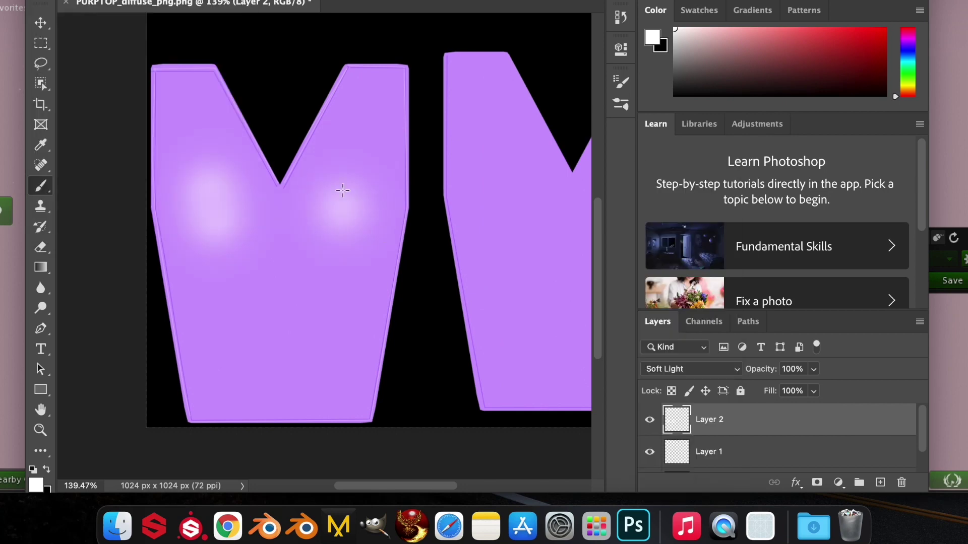
# Paint soft black shading along the sides, the neckline and under the bust of the left pattern piece.
pyautogui.press('x')
pyautogui.moveTo(406, 123); pyautogui.dragTo(322, 249)
pyautogui.press('super+z')
pyautogui.moveTo(158, 156)
pyautogui.mouseDown()
pyautogui.moveTo(158, 164)
pyautogui.moveTo(407, 194)
pyautogui.mouseUp()
pyautogui.moveTo(272, 176); pyautogui.dragTo(151, 194)
pyautogui.moveTo(406, 212)
pyautogui.mouseDown()
pyautogui.moveTo(324, 108)
pyautogui.moveTo(278, 187)
pyautogui.mouseUp()
# Blend the highlights and shading around the bust with short retouching strokes.
pyautogui.press('r')
pyautogui.moveTo(164, 121)
pyautogui.mouseDown()
pyautogui.moveTo(205, 230)
pyautogui.moveTo(242, 252)
pyautogui.mouseUp()
pyautogui.moveTo(373, 81)
pyautogui.mouseDown()
pyautogui.moveTo(409, 150)
pyautogui.moveTo(372, 247)
pyautogui.mouseUp()
pyautogui.moveTo(229, 244); pyautogui.dragTo(267, 232)
pyautogui.moveTo(287, 254); pyautogui.dragTo(322, 272)
pyautogui.moveTo(242, 236); pyautogui.dragTo(267, 249)
# Lower Layer 2's fill to 68% and apply a Gaussian Blur with a 6.6-pixel radius.
pyautogui.click(813, 391)
pyautogui.moveTo(816, 410)
pyautogui.mouseDown()
pyautogui.moveTo(782, 411)
pyautogui.moveTo(792, 410)
pyautogui.mouseUp()
pyautogui.click(549, 214)
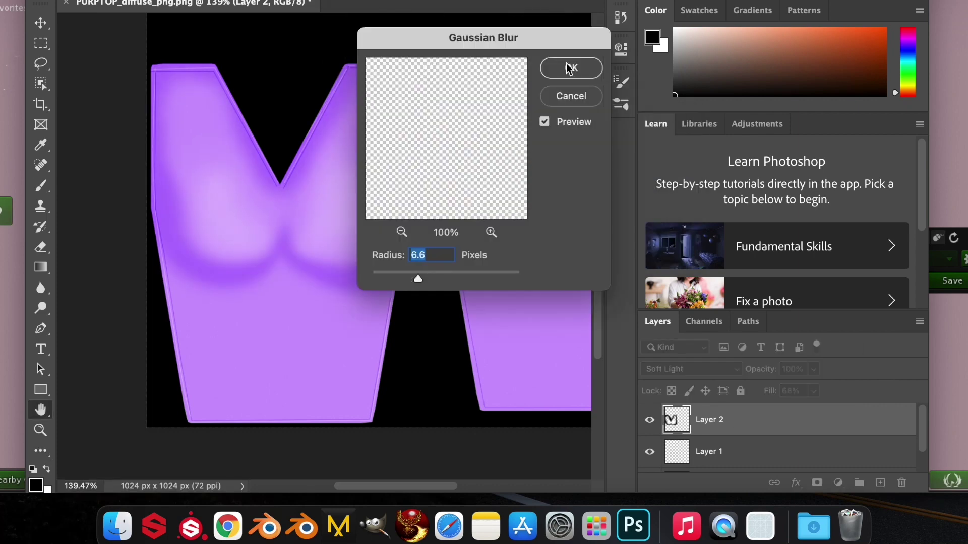
pyautogui.click(569, 69)
# Set Layer 2's opacity to 78% and fill to 100%, and paint black shading down both sides of the waist.
pyautogui.moveTo(814, 369); pyautogui.dragTo(780, 389)
pyautogui.moveTo(813, 391); pyautogui.dragTo(837, 410)
pyautogui.moveTo(814, 369); pyautogui.dragTo(833, 389)
pyautogui.press('b')
pyautogui.moveTo(177, 257); pyautogui.dragTo(201, 421)
pyautogui.moveTo(397, 282); pyautogui.dragTo(358, 418)
# Smudge the waist and underbust shading to soften its transitions on the left pattern piece.
pyautogui.click(42, 450)
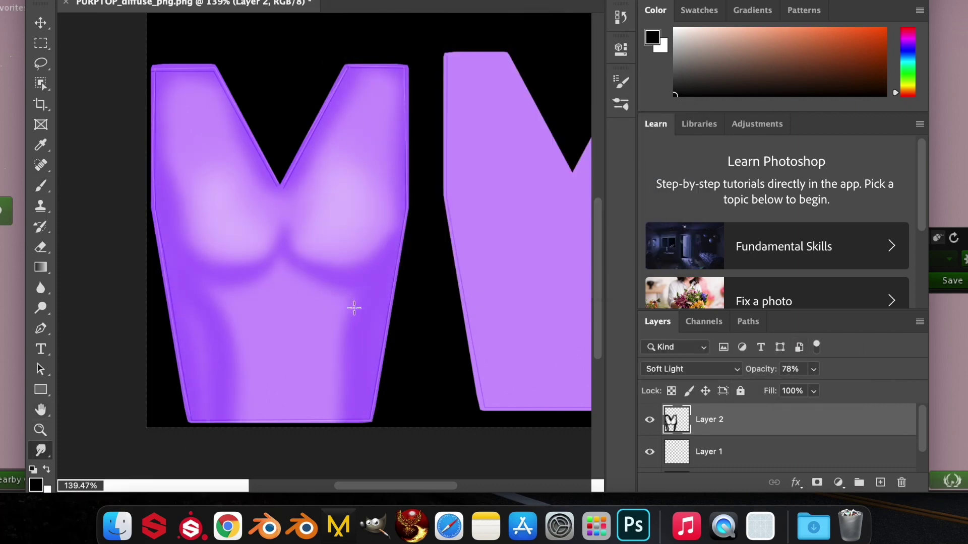
pyautogui.moveTo(204, 342); pyautogui.dragTo(199, 383)
pyautogui.moveTo(352, 322); pyautogui.dragTo(328, 282)
pyautogui.moveTo(280, 247); pyautogui.dragTo(276, 217)
pyautogui.moveTo(305, 265); pyautogui.dragTo(355, 268)
pyautogui.moveTo(197, 237); pyautogui.dragTo(158, 197)
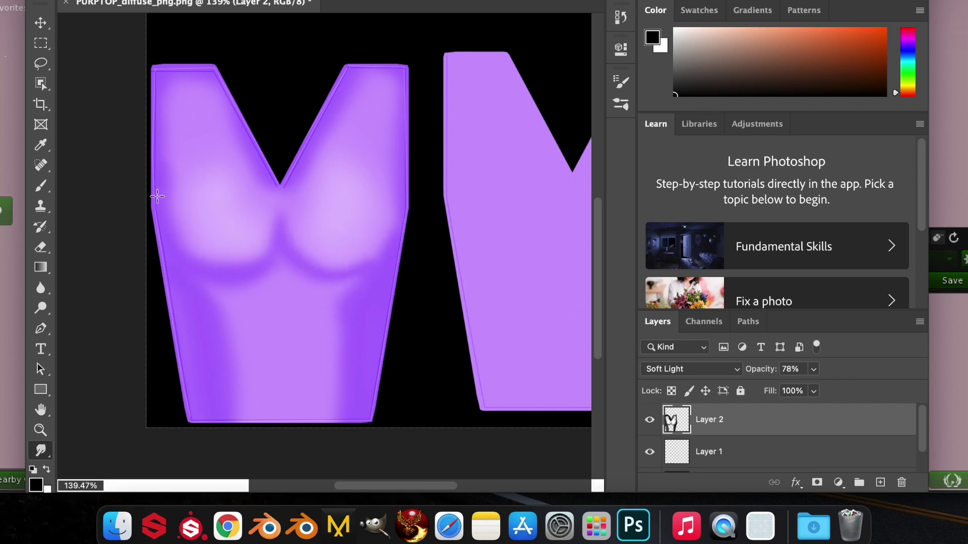
pyautogui.moveTo(345, 259); pyautogui.dragTo(370, 267)
# Add a new blended layer with reduced fill and paint extra black shading under the bust, at the sides and at the waist.
pyautogui.click(880, 483)
pyautogui.click(691, 368)
pyautogui.click(670, 372)
pyautogui.press('b')
pyautogui.moveTo(177, 262); pyautogui.dragTo(365, 268)
pyautogui.moveTo(814, 391); pyautogui.dragTo(789, 410)
pyautogui.moveTo(166, 202)
pyautogui.mouseDown()
pyautogui.moveTo(253, 177)
pyautogui.moveTo(396, 222)
pyautogui.mouseUp()
pyautogui.moveTo(182, 368); pyautogui.dragTo(194, 416)
pyautogui.moveTo(217, 156); pyautogui.dragTo(235, 242)
# Add another layer in Soft Light at 42% opacity and deepen the black shading around the bust and shoulders.
pyautogui.click(880, 483)
pyautogui.click(712, 369)
pyautogui.click(670, 282)
pyautogui.moveTo(378, 152); pyautogui.dragTo(363, 249)
pyautogui.moveTo(813, 369); pyautogui.dragTo(772, 390)
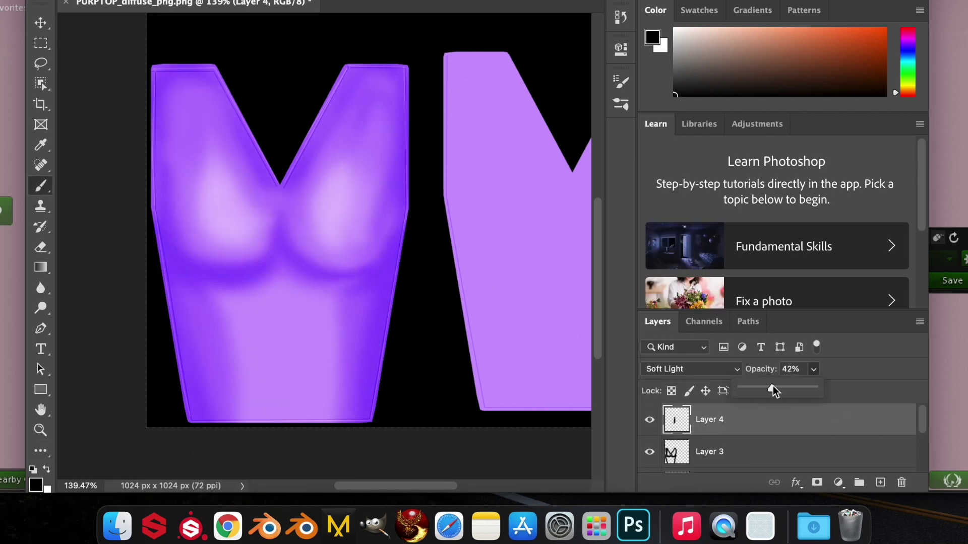
pyautogui.moveTo(166, 191); pyautogui.dragTo(195, 68)
pyautogui.moveTo(383, 202); pyautogui.dragTo(277, 296)
# Switch to the Firestorm viewer and open the worn top's diffuse texture picker in Local mode.
pyautogui.hotkey('ctrl', '0')
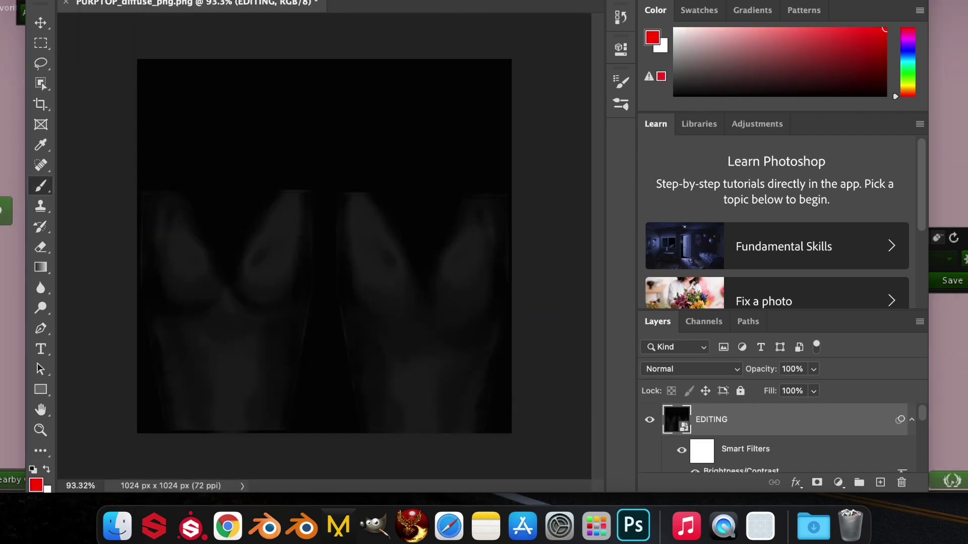
pyautogui.press('super+Tab')
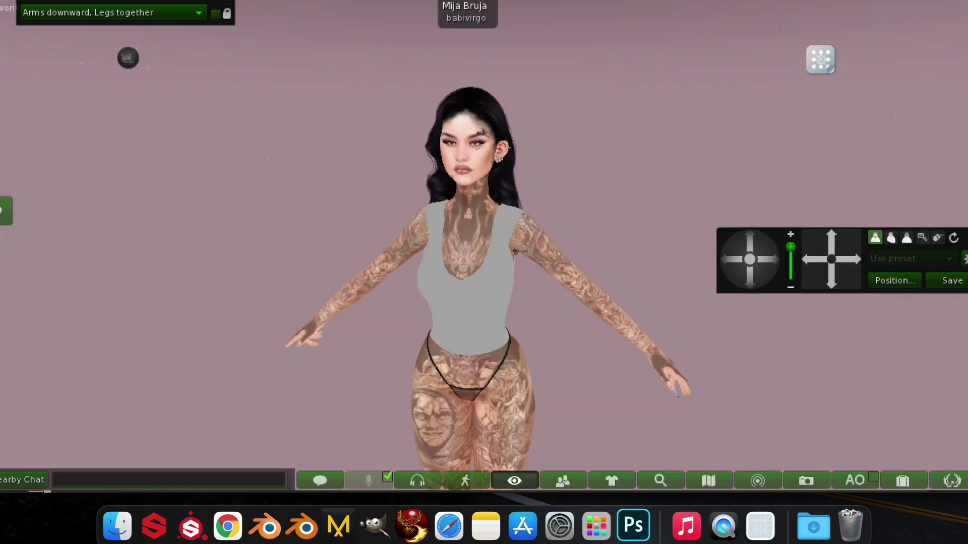
pyautogui.rightClick(478, 294)
pyautogui.click(514, 327)
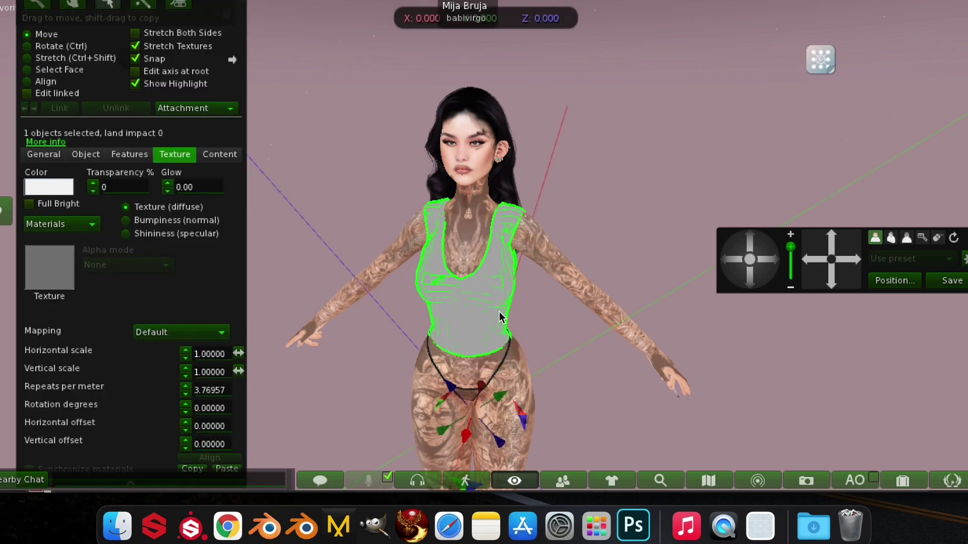
pyautogui.click(60, 263)
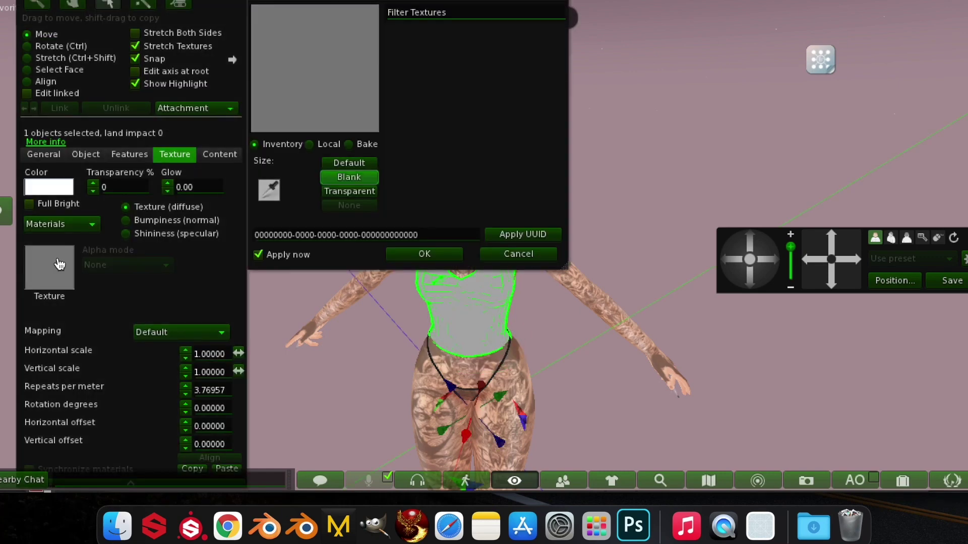
pyautogui.click(311, 145)
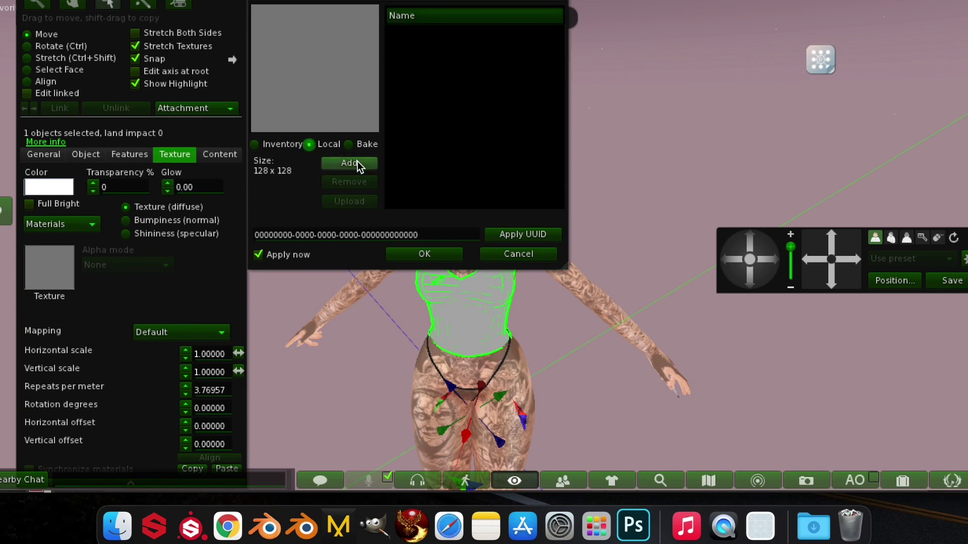
# Add edits.png from the Desktop as a local texture, apply it to the top and close the editor.
pyautogui.click(358, 162)
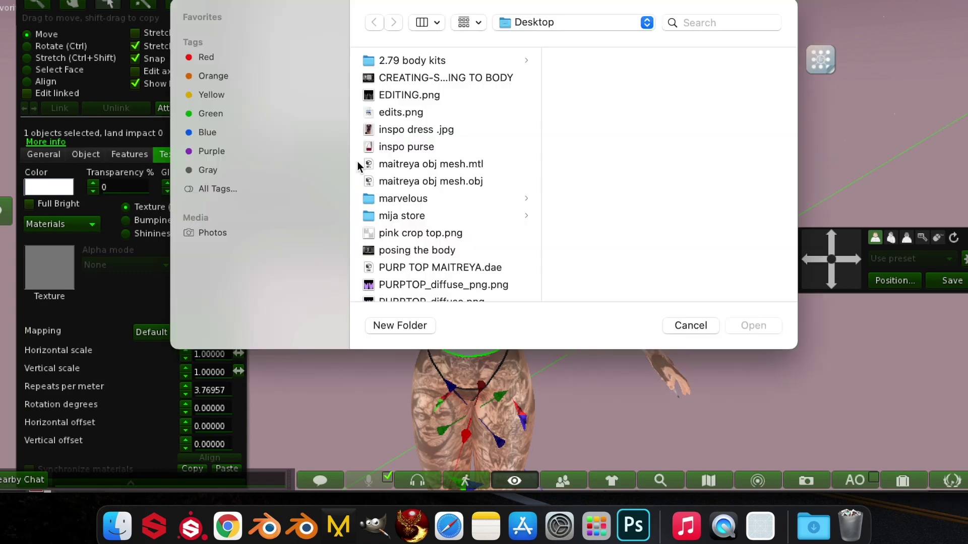
pyautogui.click(401, 112)
pyautogui.click(756, 327)
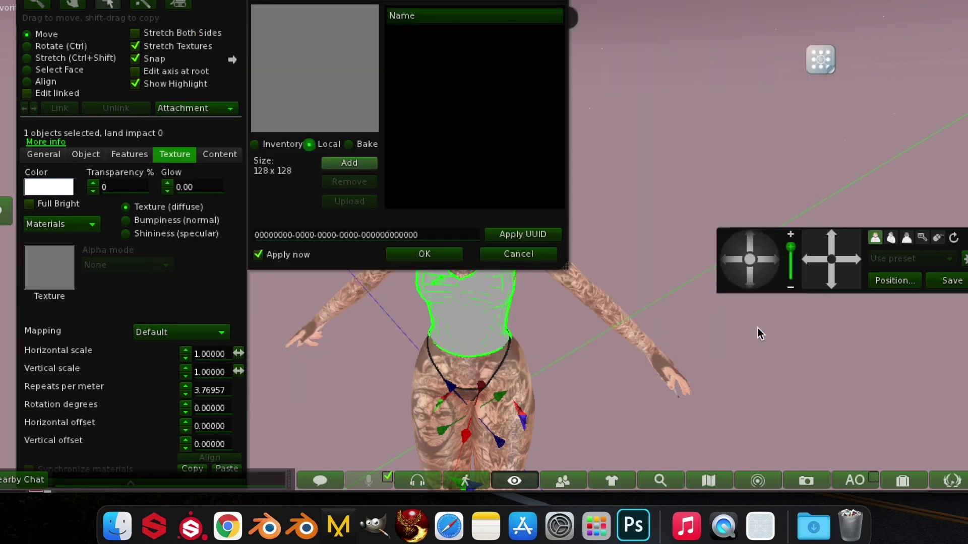
pyautogui.click(418, 32)
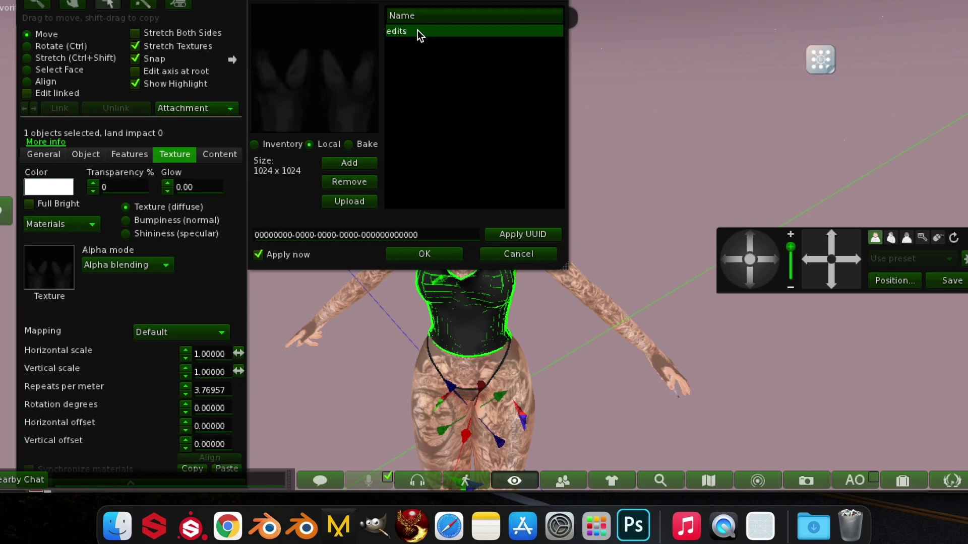
pyautogui.click(425, 254)
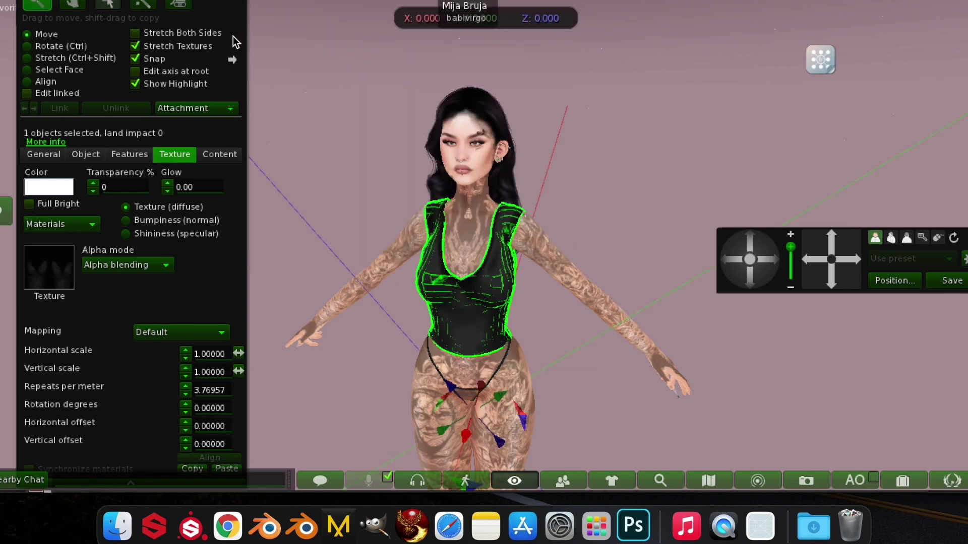
pyautogui.click(243, 2)
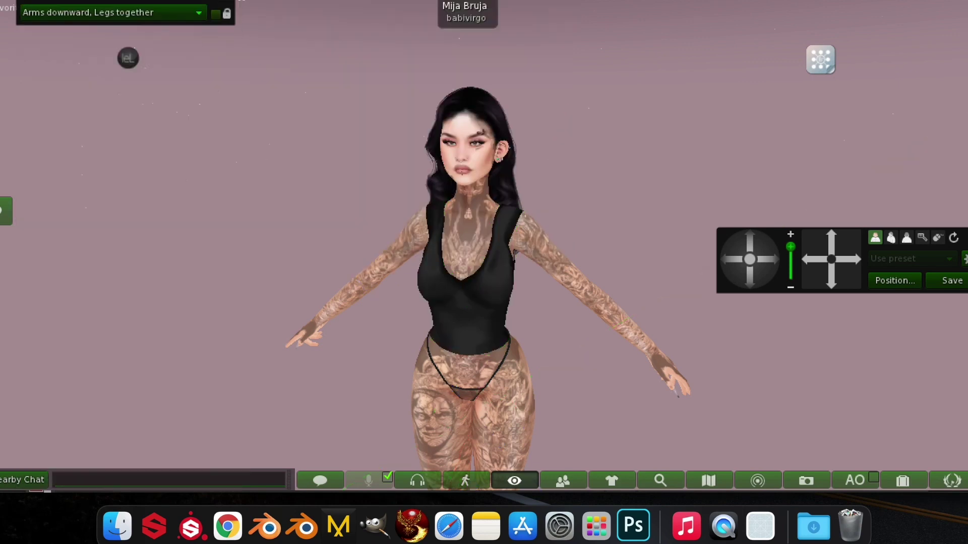
# Examine the shaded black top on the avatar from a side angle.
pyautogui.click(922, 239)
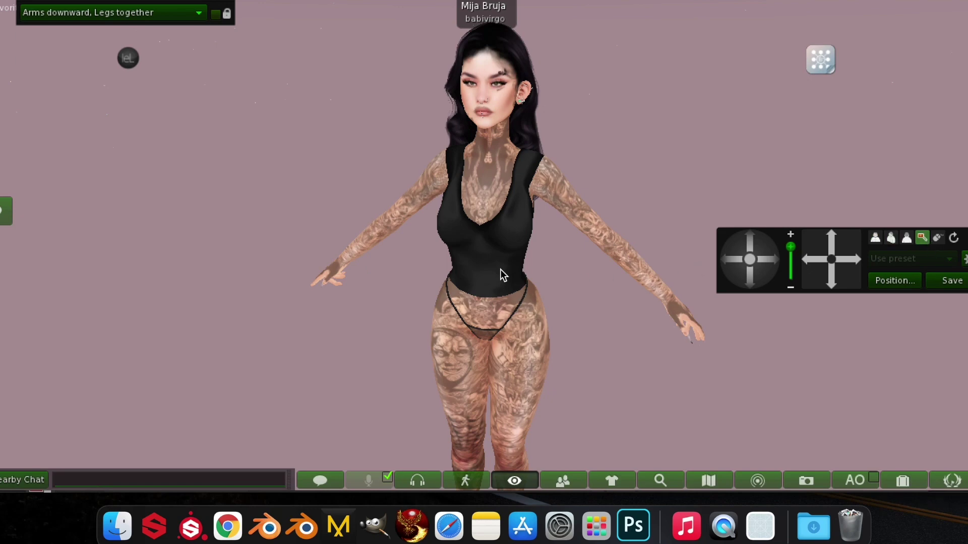
pyautogui.moveTo(500, 272); pyautogui.dragTo(514, 252)
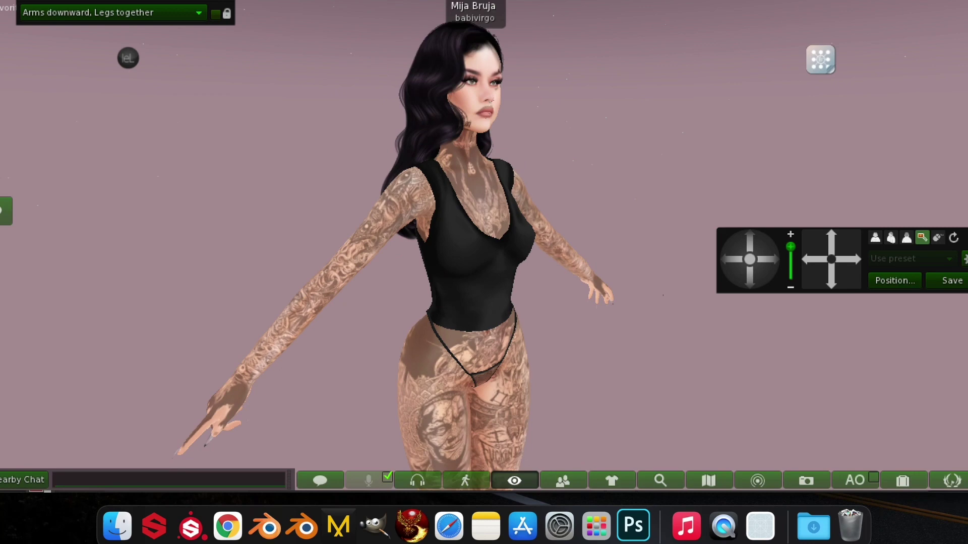